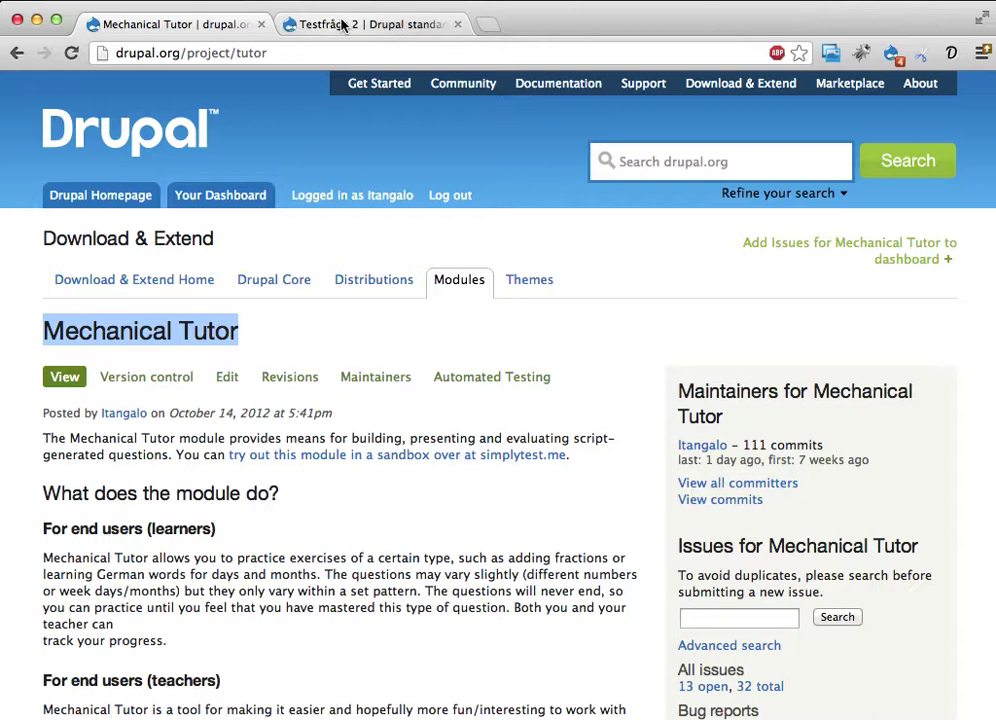
# Switch to the Testfråga 2 exercise page and examine its question text and answer fields
pyautogui.click(341, 25)
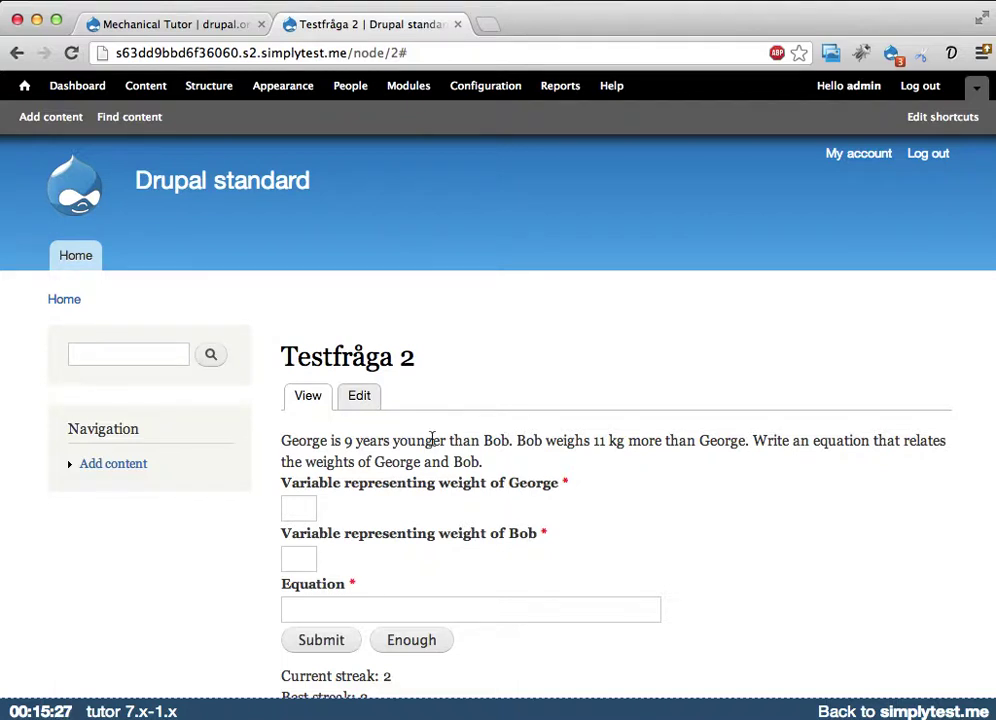
pyautogui.moveTo(433, 441); pyautogui.dragTo(420, 617)
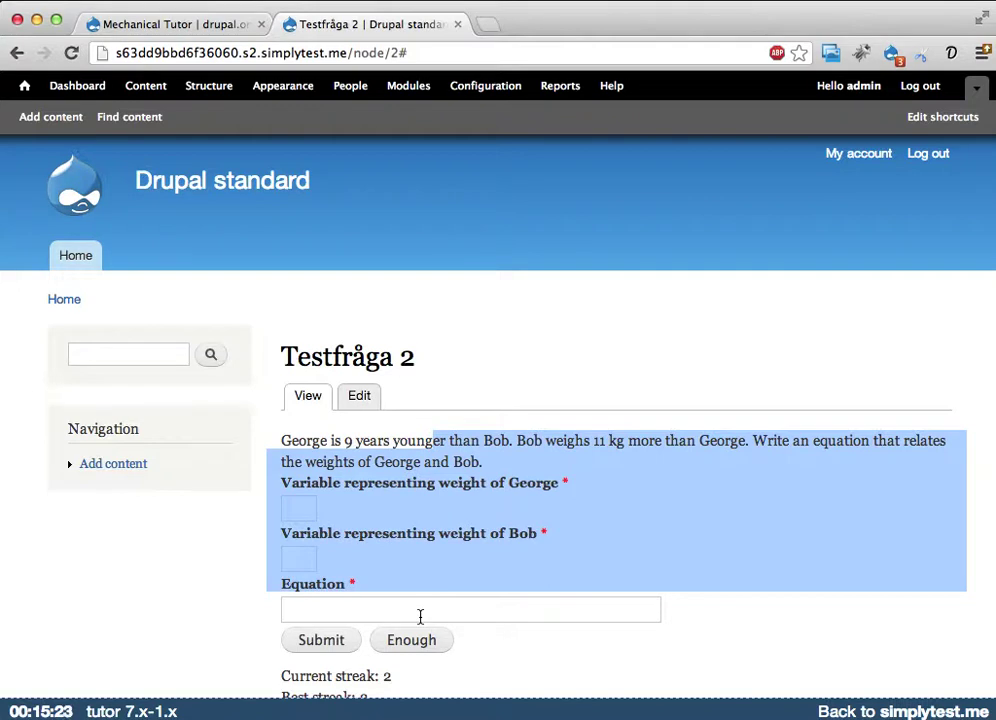
pyautogui.press('Tab')
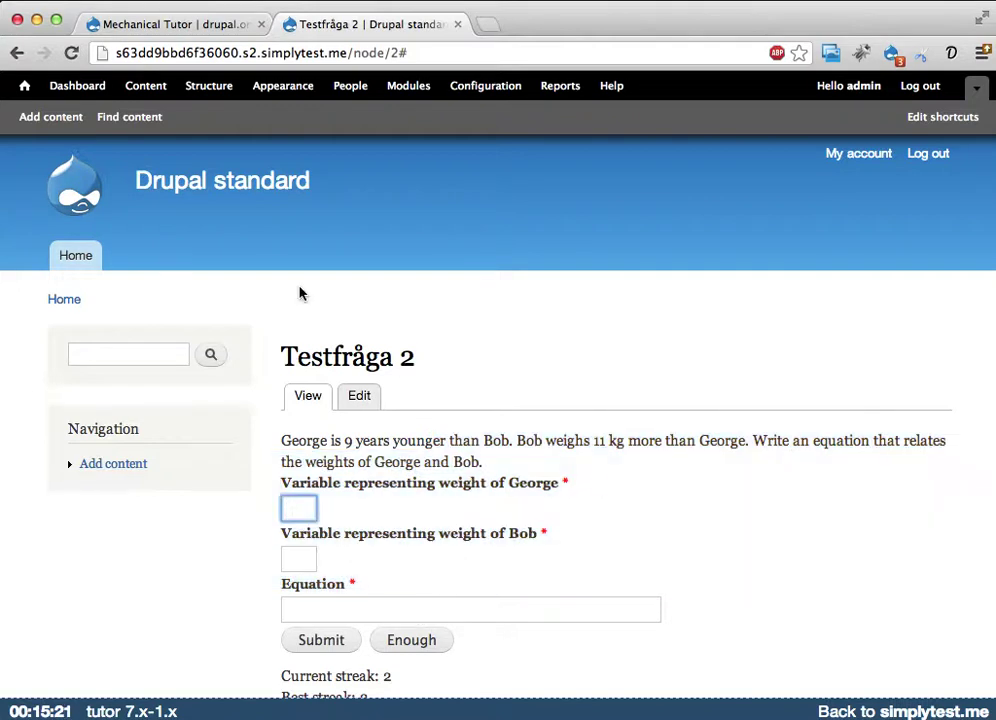
# Examine the fields of the Exercise content type in the site structure, and return to the exercise page
pyautogui.click(208, 87)
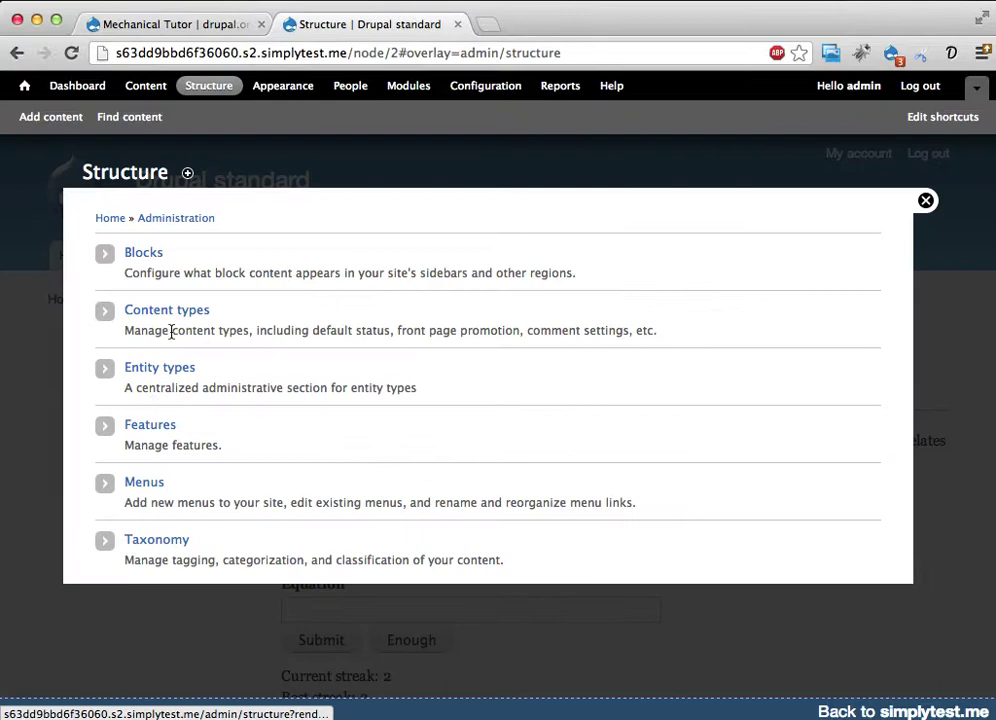
pyautogui.click(176, 314)
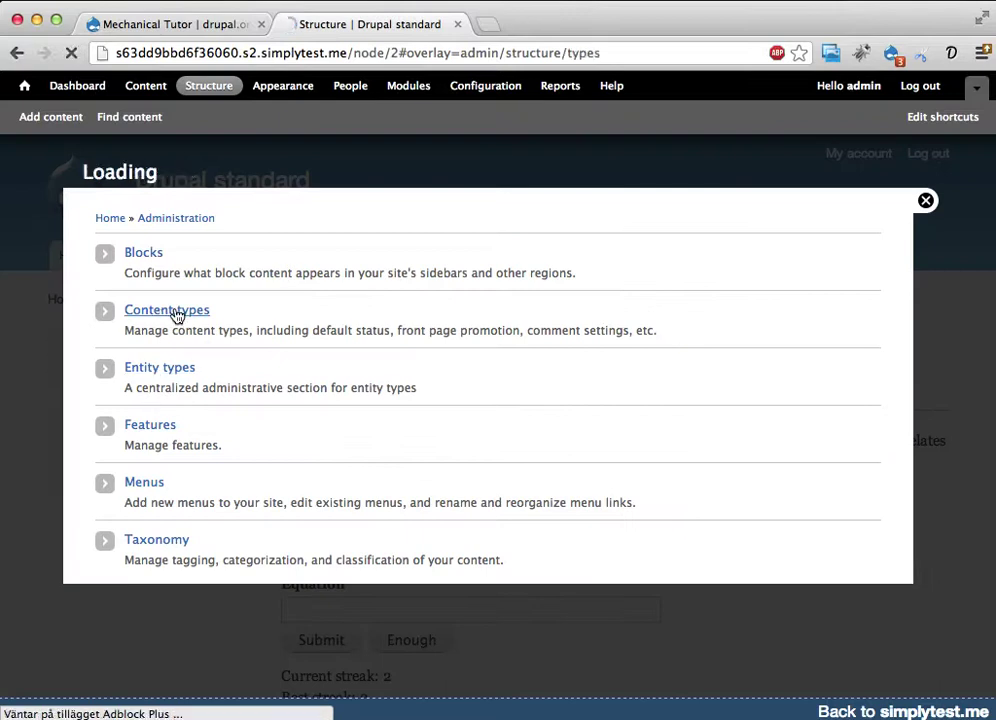
pyautogui.moveTo(107, 446); pyautogui.dragTo(277, 446)
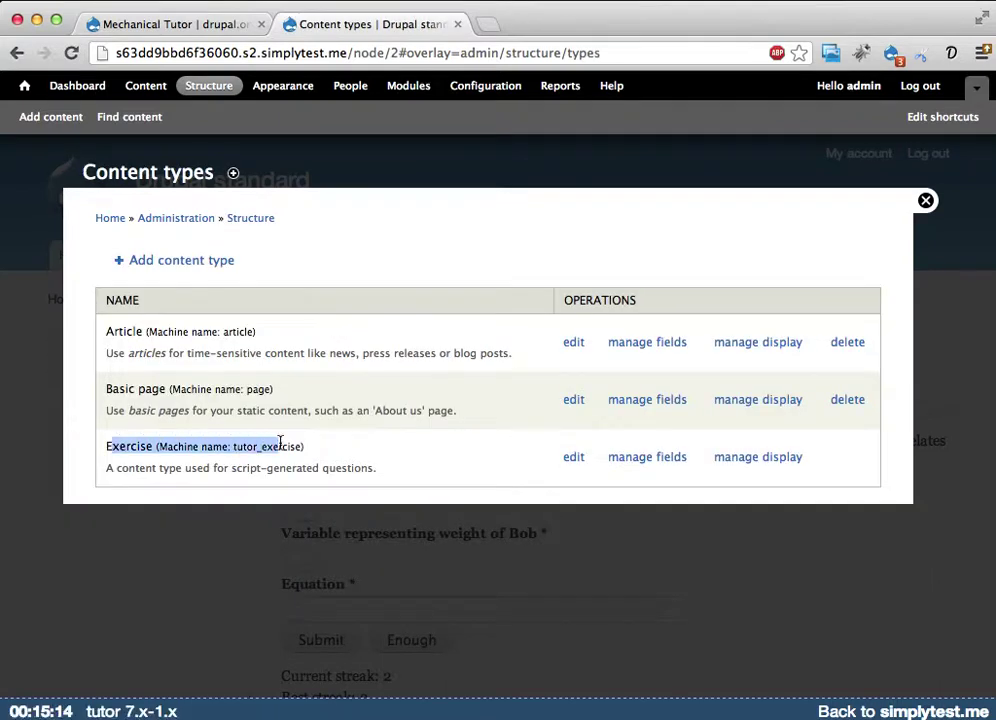
pyautogui.click(652, 458)
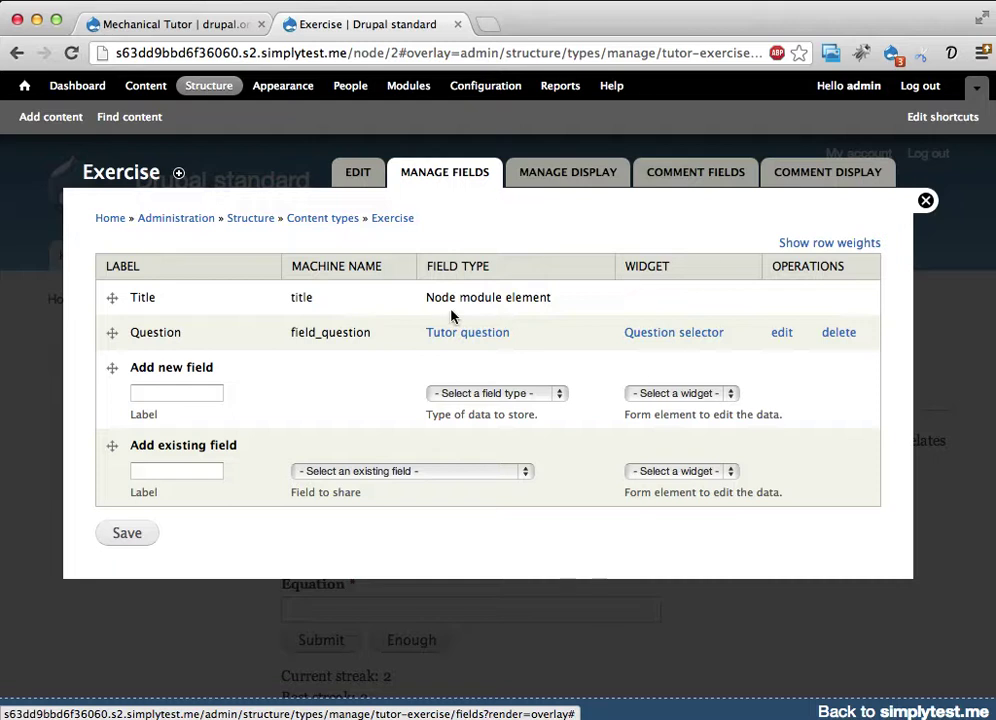
pyautogui.click(926, 200)
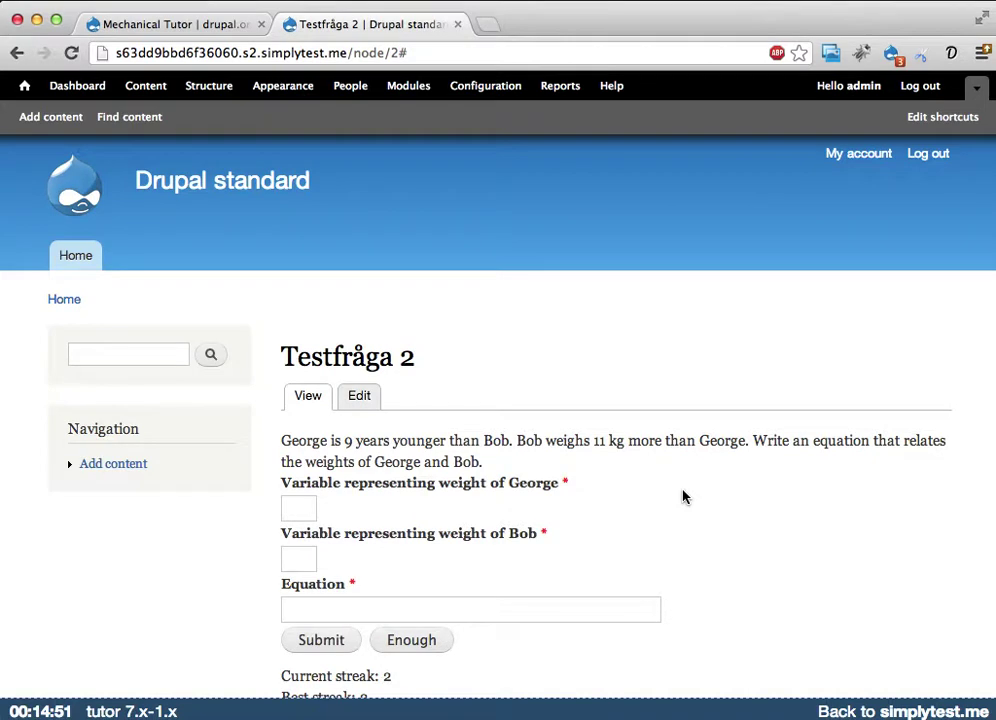
# Examine the current and best streak statistics below the Testfråga 2 question
pyautogui.scroll(-3, 684, 497)
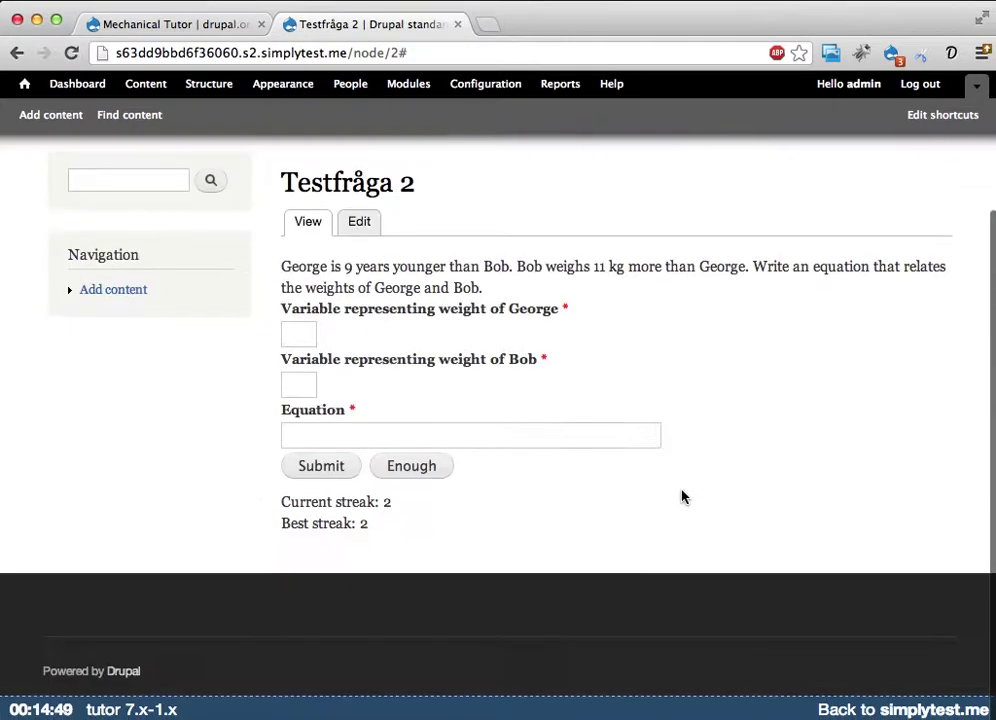
pyautogui.moveTo(282, 505)
pyautogui.mouseDown()
pyautogui.moveTo(373, 536)
pyautogui.moveTo(373, 525)
pyautogui.mouseUp()
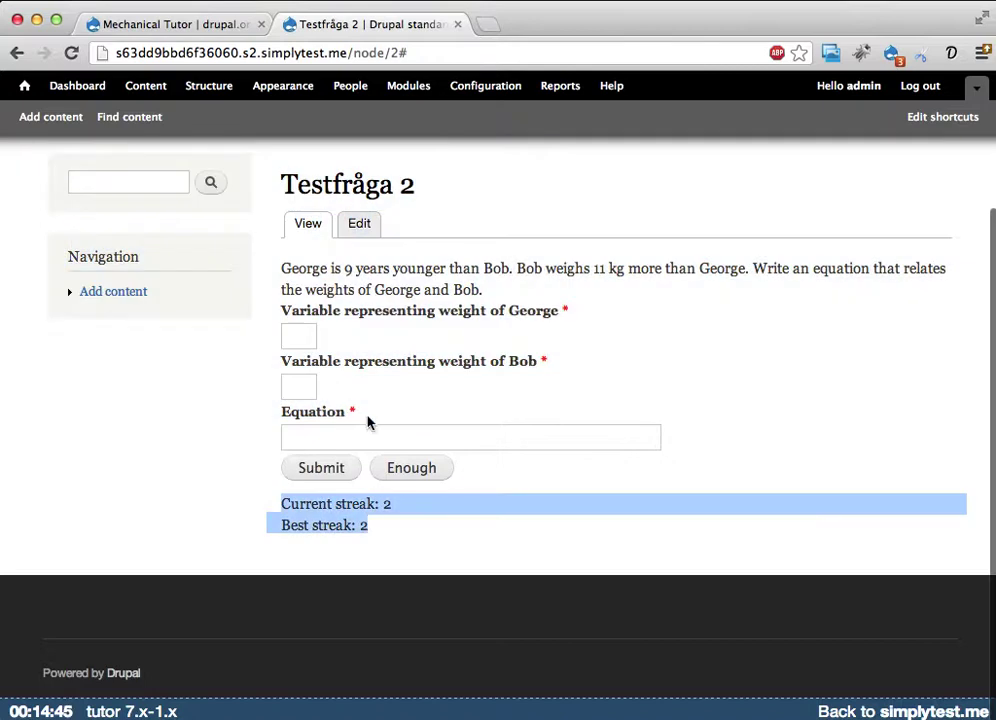
pyautogui.click(366, 520)
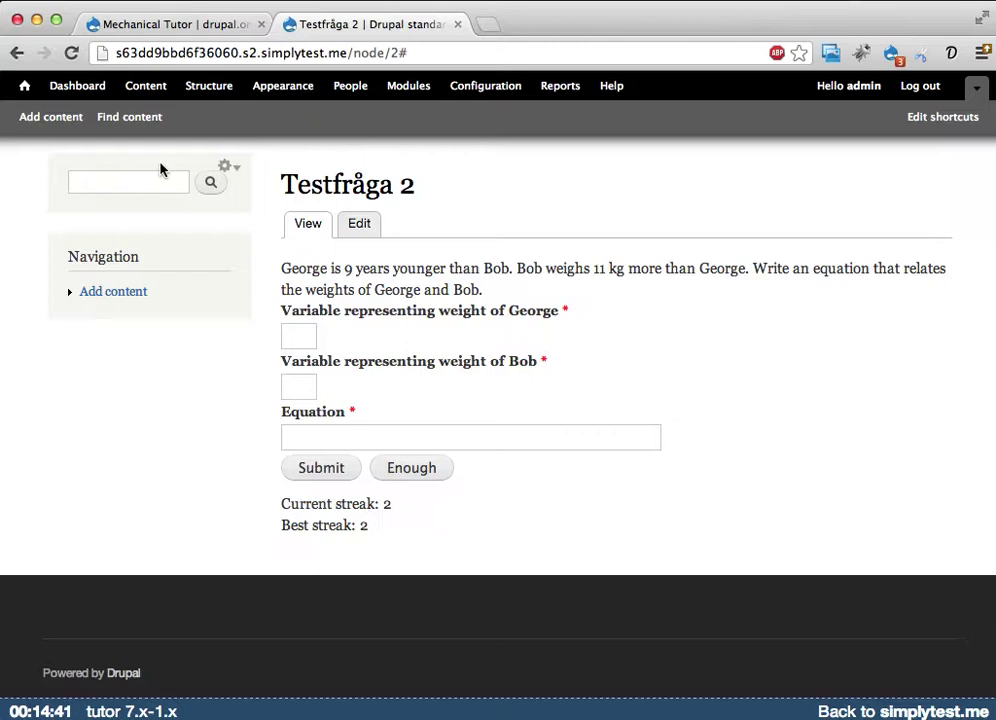
# Examine the Default statistics bundle of the Tutor question statistics entity type, and return to the exercise page
pyautogui.click(205, 98)
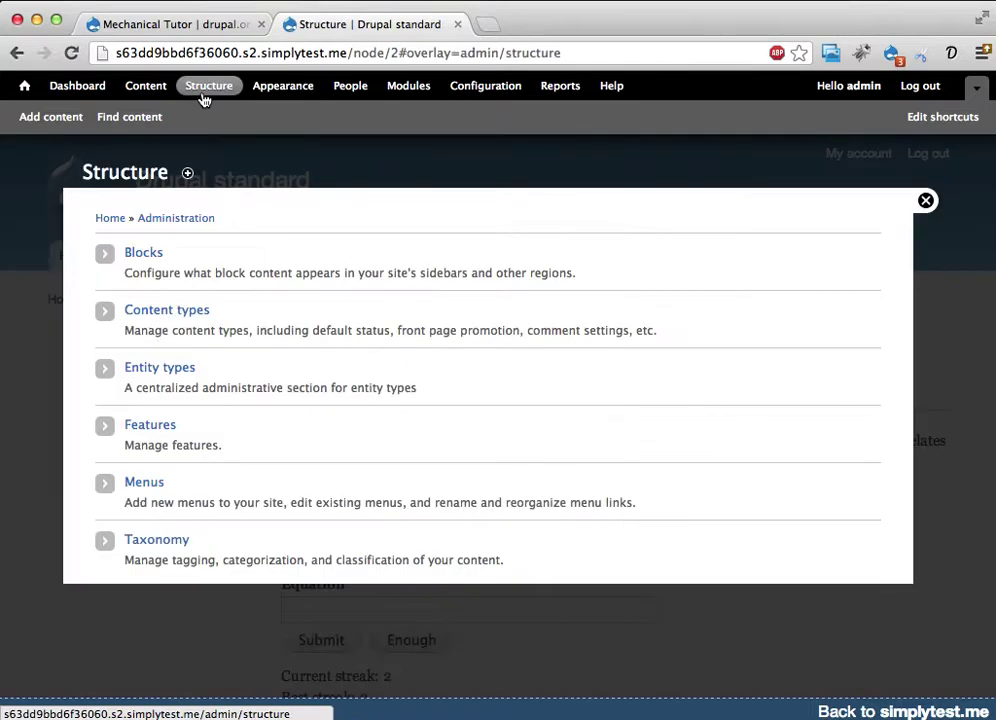
pyautogui.click(156, 370)
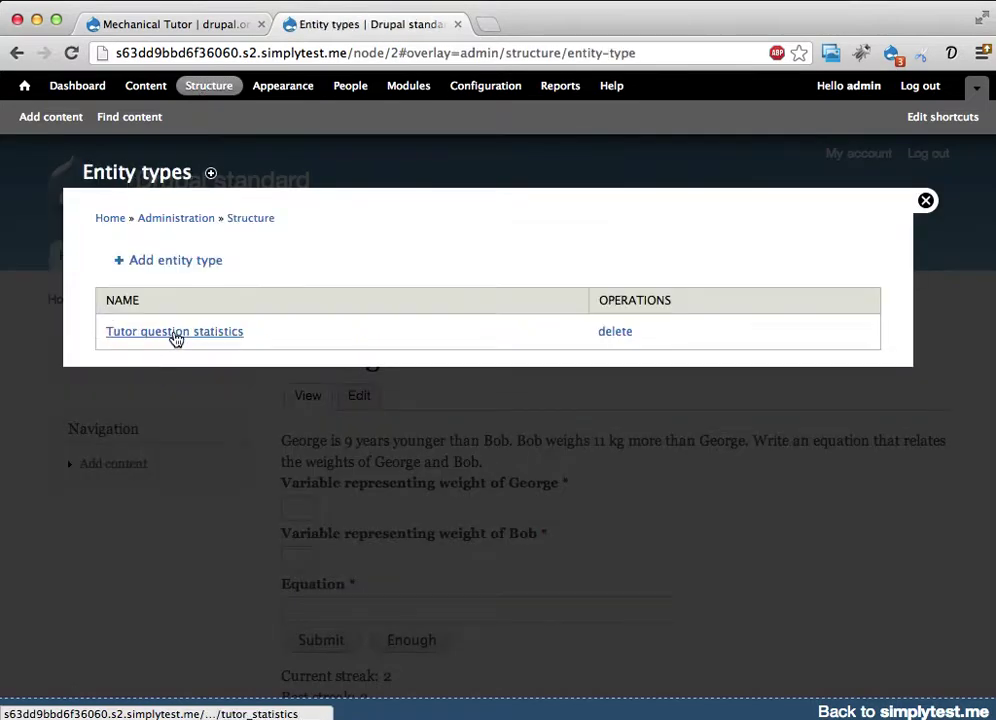
pyautogui.click(175, 332)
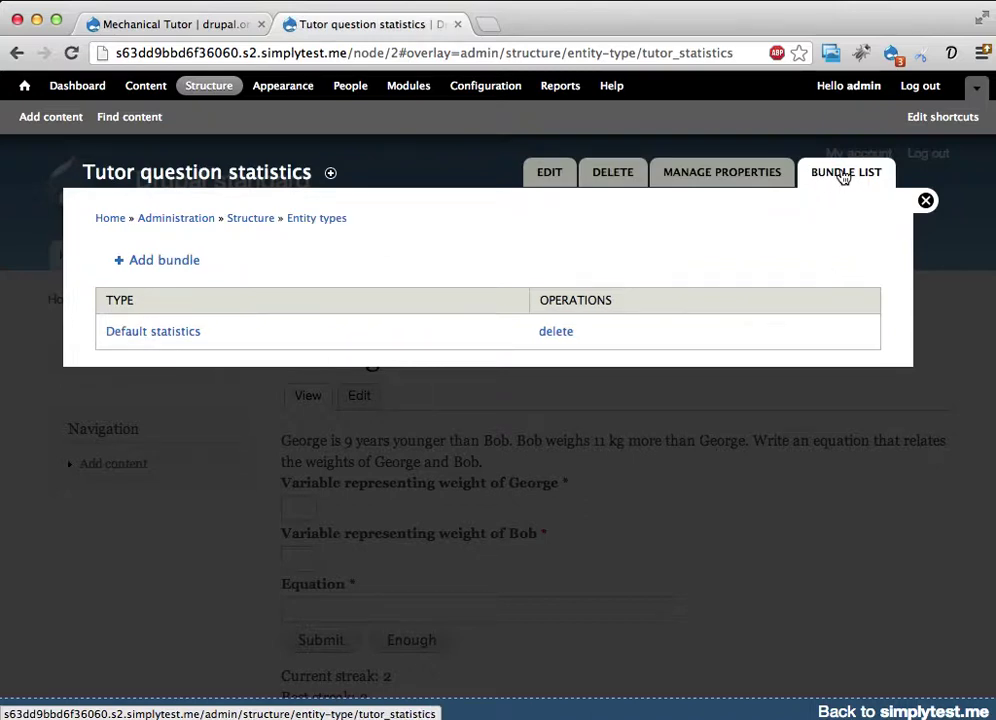
pyautogui.click(190, 333)
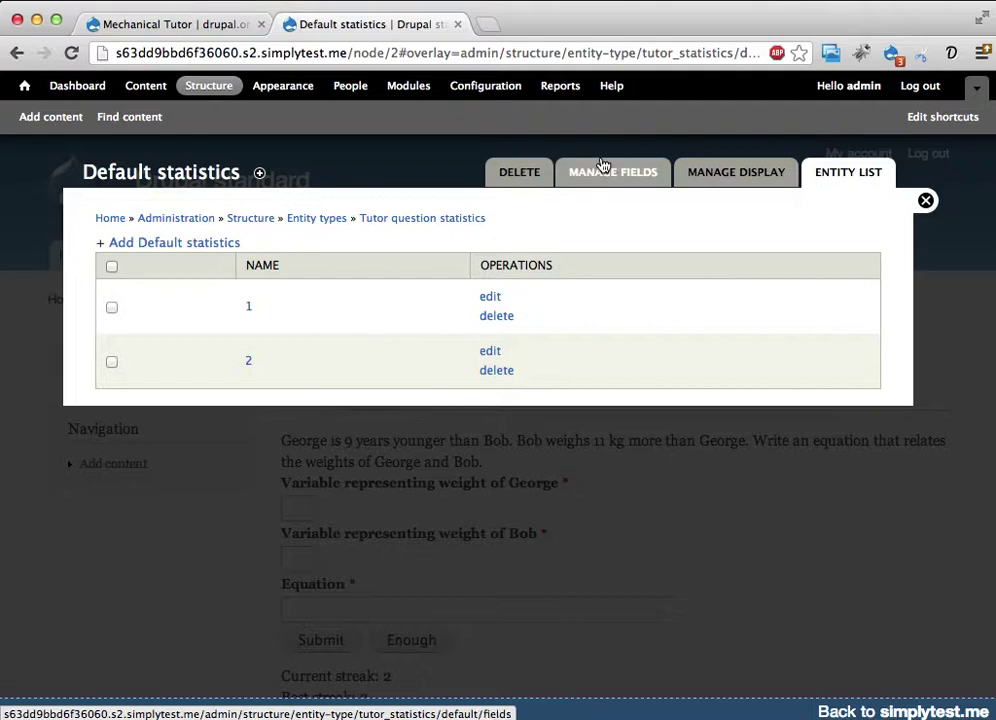
pyautogui.click(926, 203)
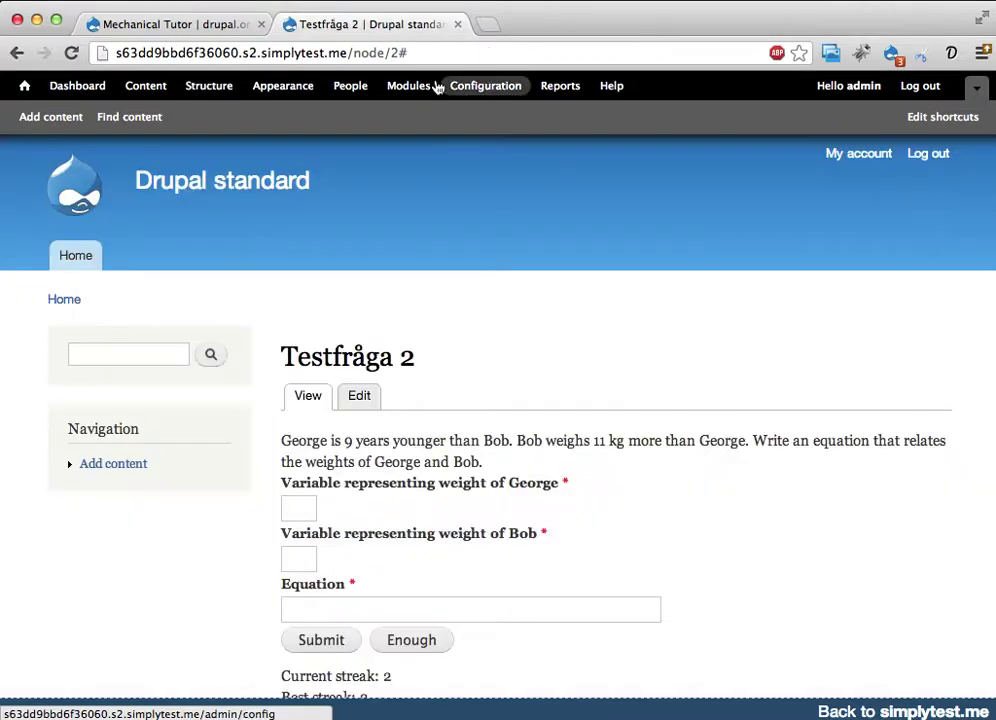
# Find the Module filter module in the site's module list, enable it and save the configuration
pyautogui.scroll(-4, 456, 396)
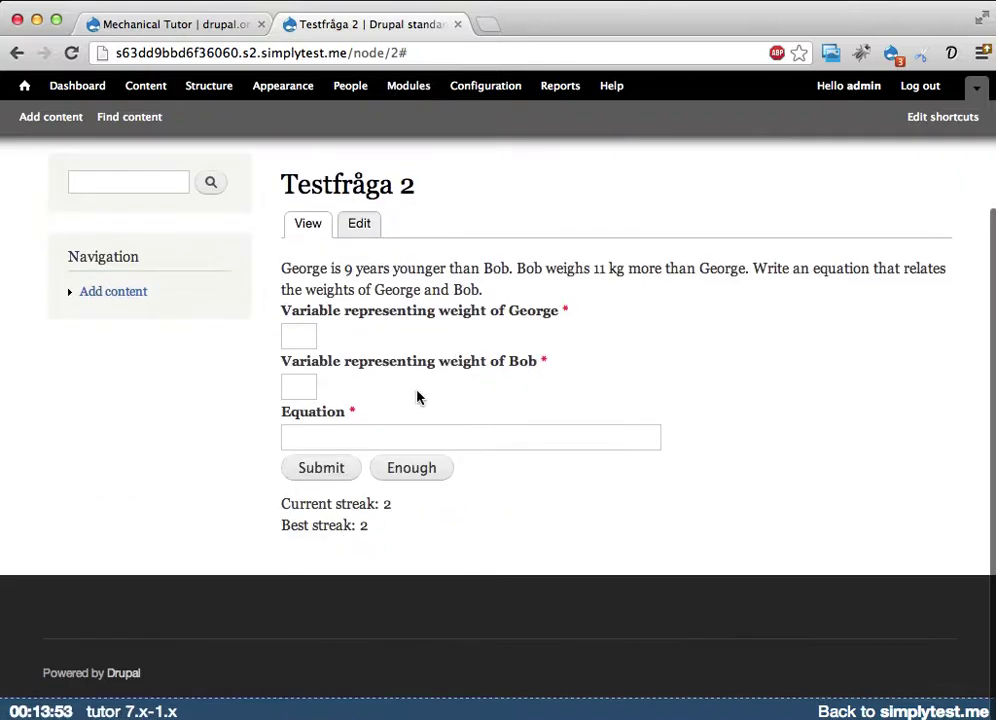
pyautogui.click(430, 89)
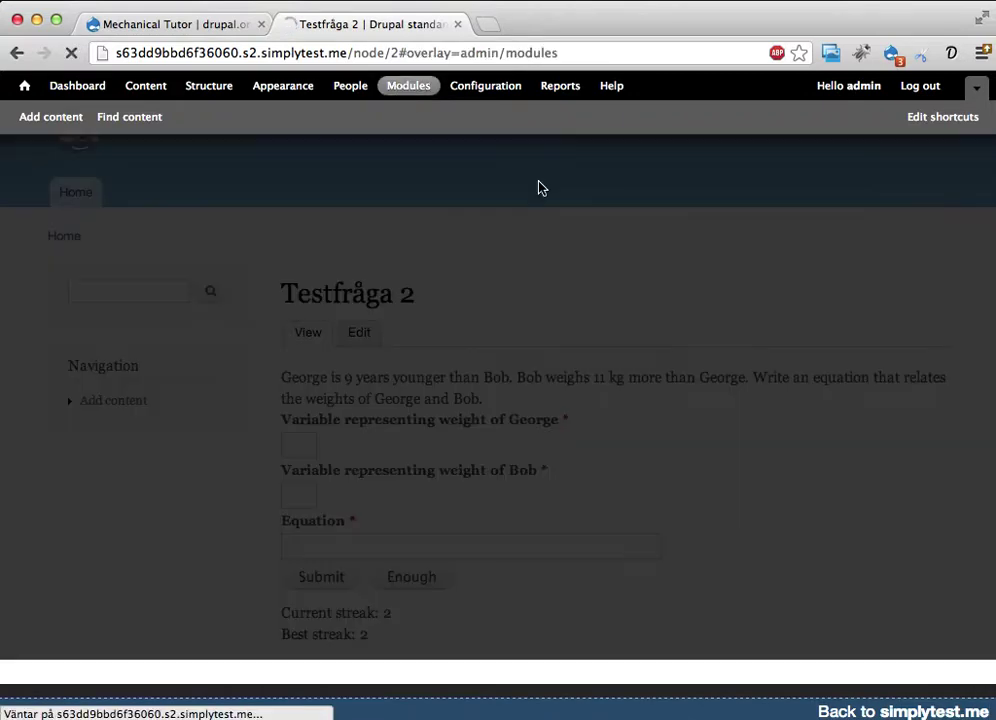
pyautogui.scroll(-20, 401, 456)
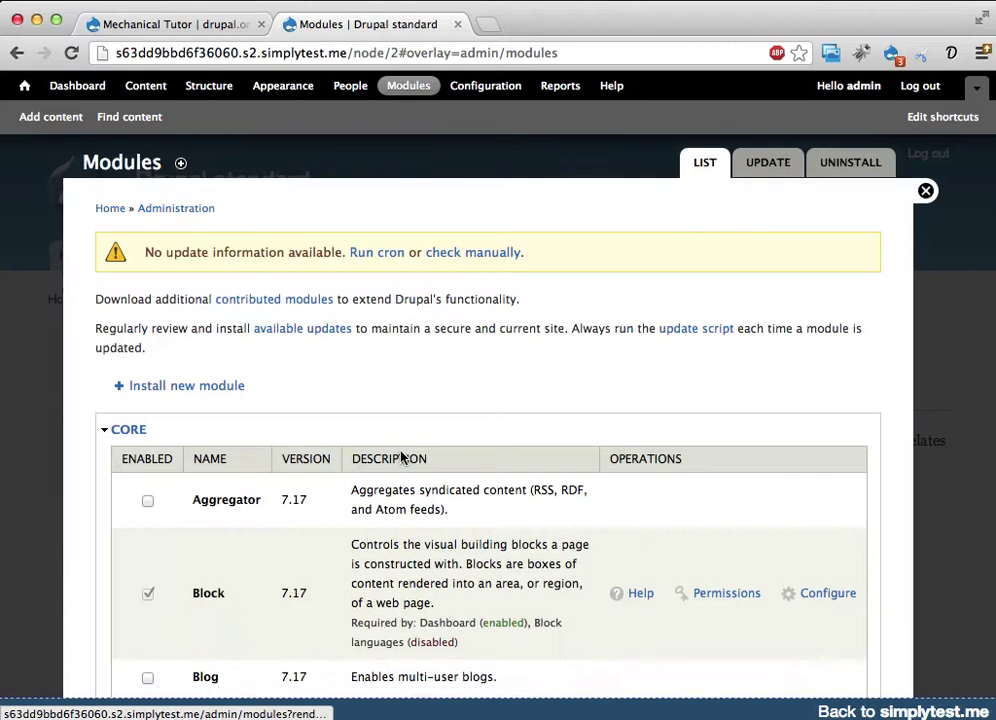
pyautogui.hotkey('ctrl', 'f')
pyautogui.write('module fil')
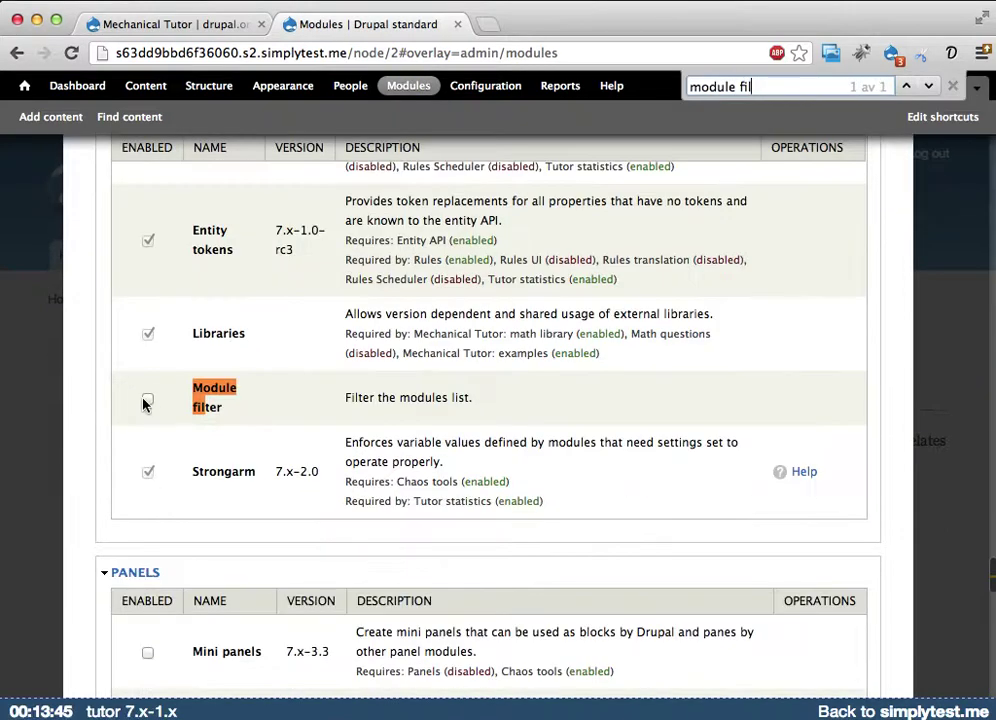
pyautogui.click(147, 399)
pyautogui.scroll(-10, 233, 489)
pyautogui.click(149, 644)
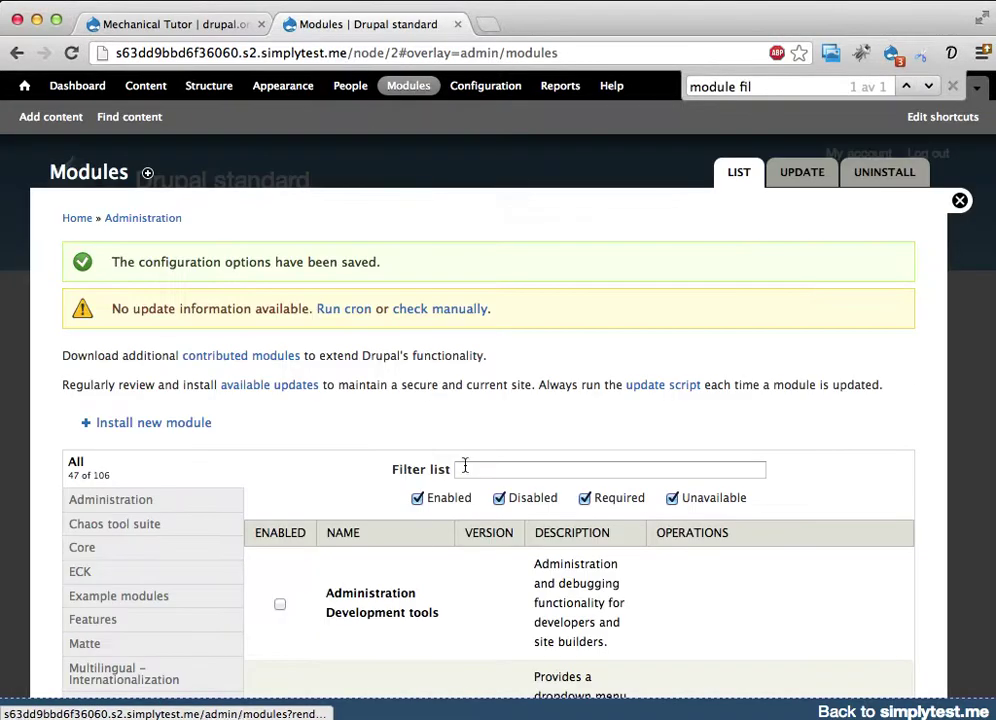
# Filter the module list by "rules" and mark the Rules UI module as enabled
pyautogui.scroll(-2, 505, 440)
pyautogui.click(524, 361)
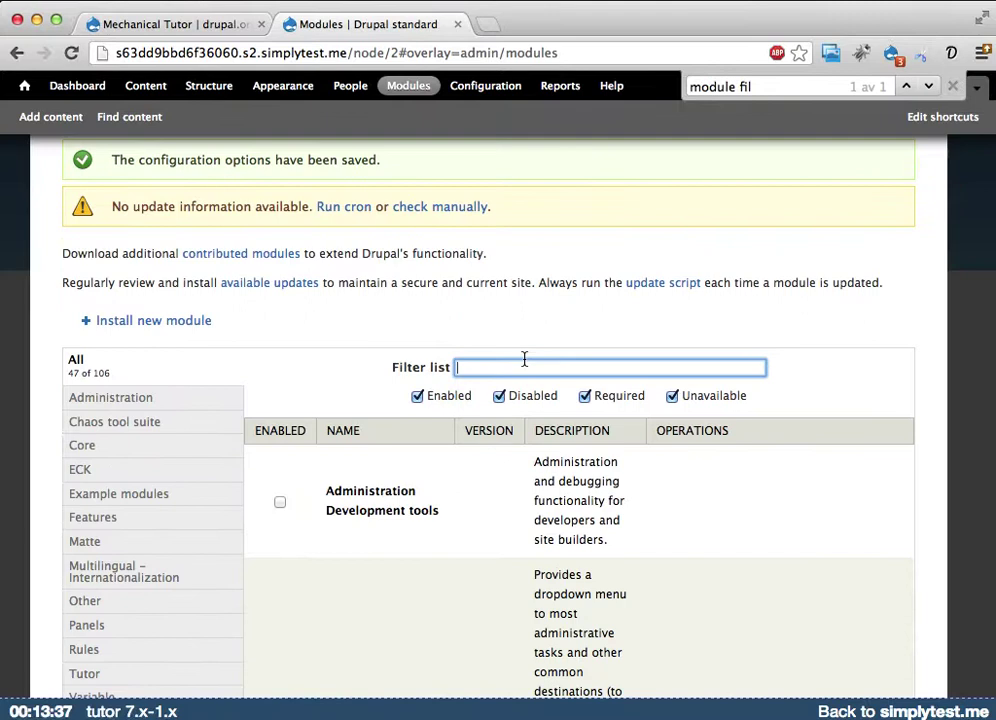
pyautogui.write('rules')
pyautogui.scroll(-5, 418, 497)
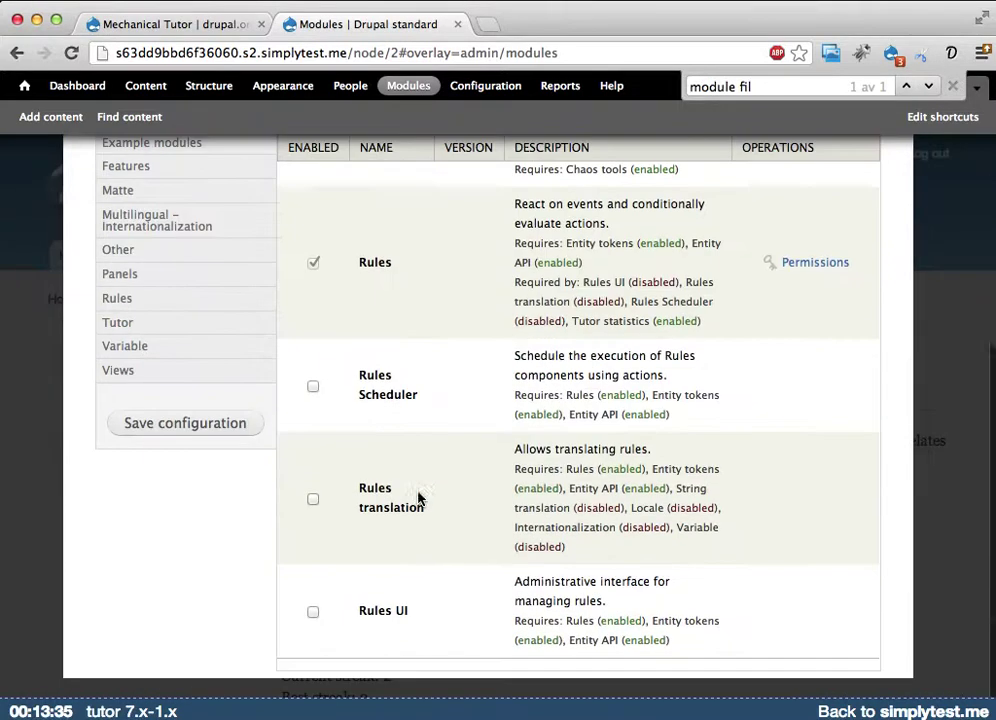
pyautogui.click(313, 611)
pyautogui.scroll(5, 429, 560)
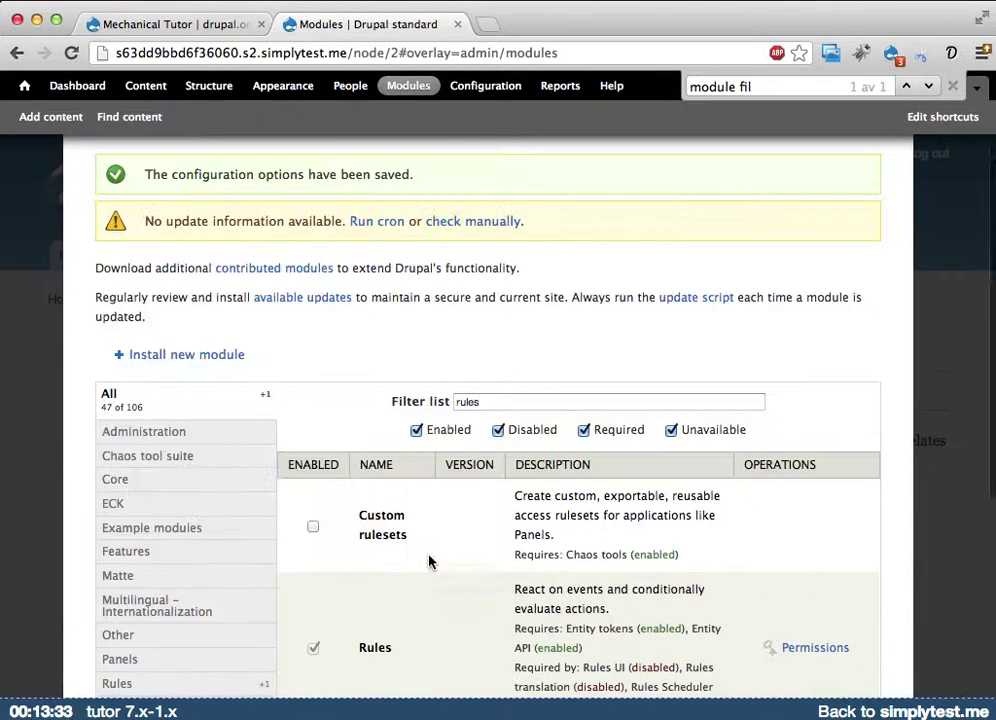
# Filter the module list by "views", mark Views UI as enabled and save the module configuration
pyautogui.doubleClick(494, 401)
pyautogui.write('views')
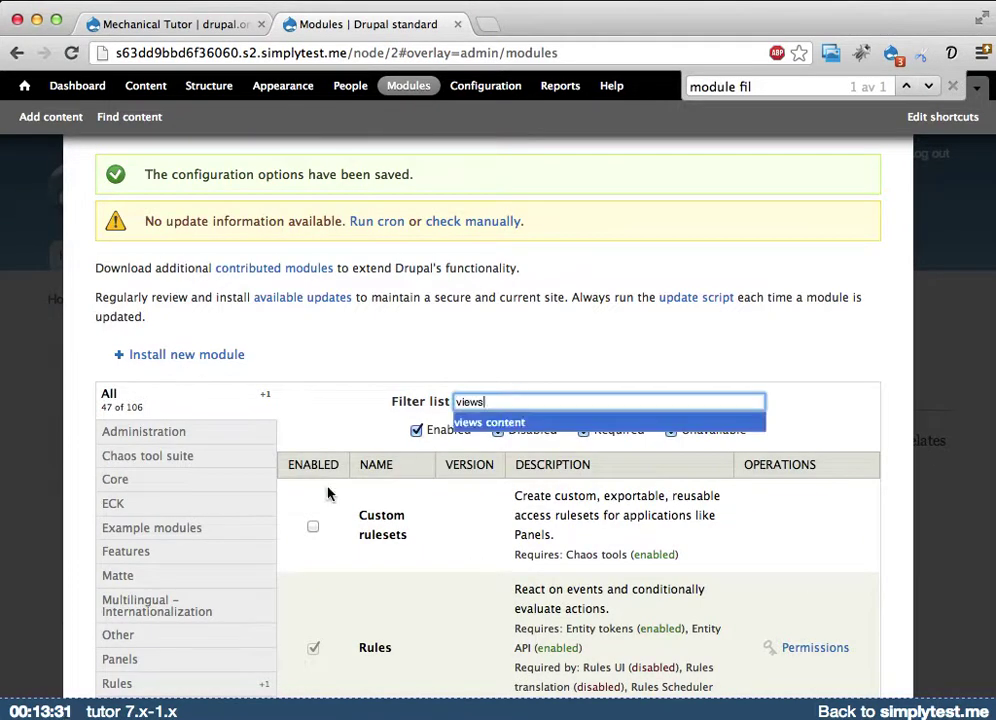
pyautogui.scroll(-4, 340, 495)
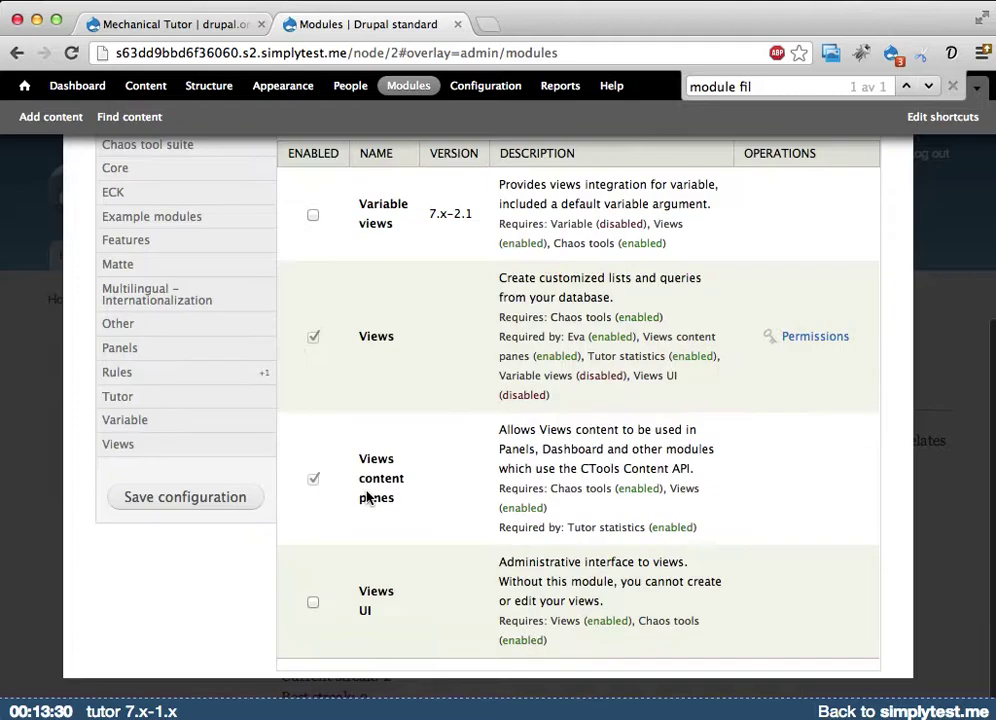
pyautogui.click(313, 602)
pyautogui.click(233, 497)
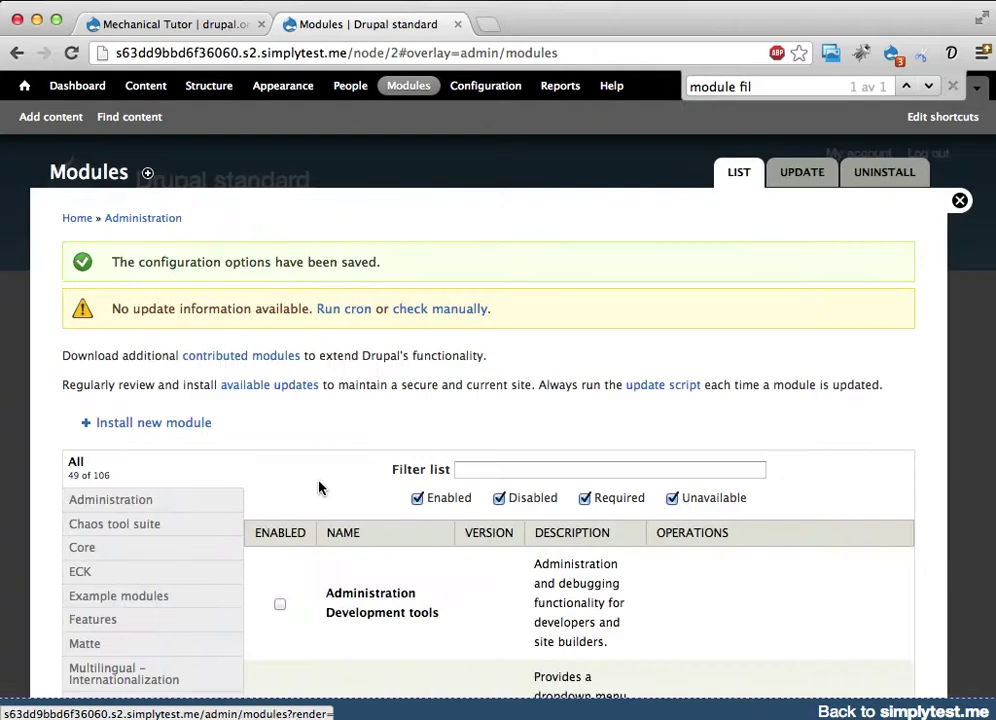
pyautogui.click(952, 86)
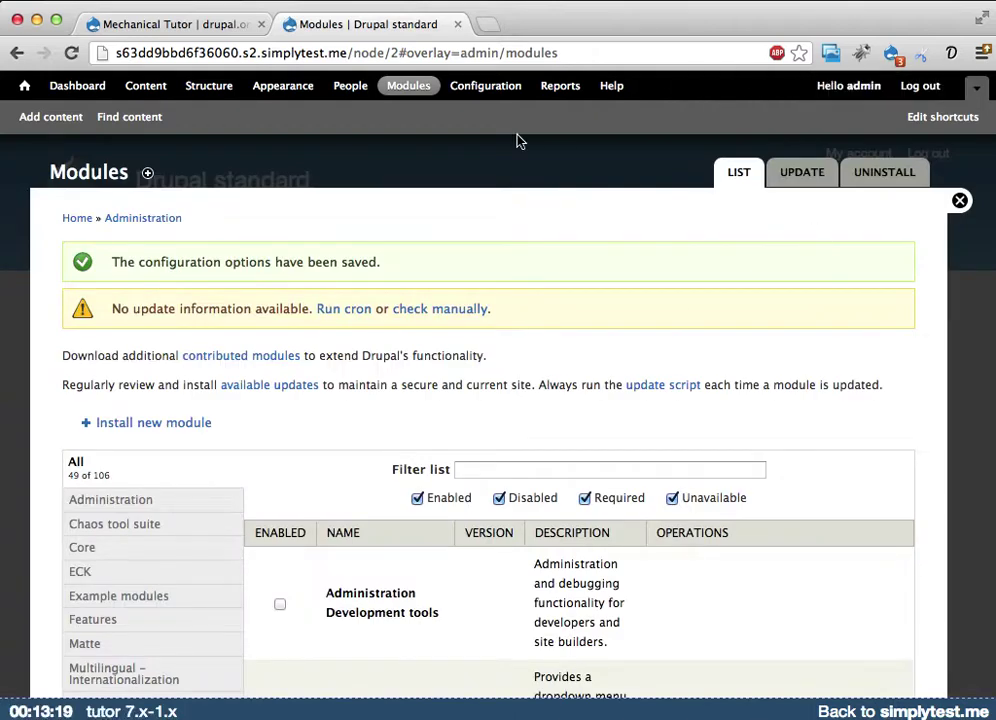
# Replace the core Toolbar module with Administration menu Toolbar style, saving the configuration and accepting the required Administration menu module
pyautogui.click(461, 469)
pyautogui.write('too')
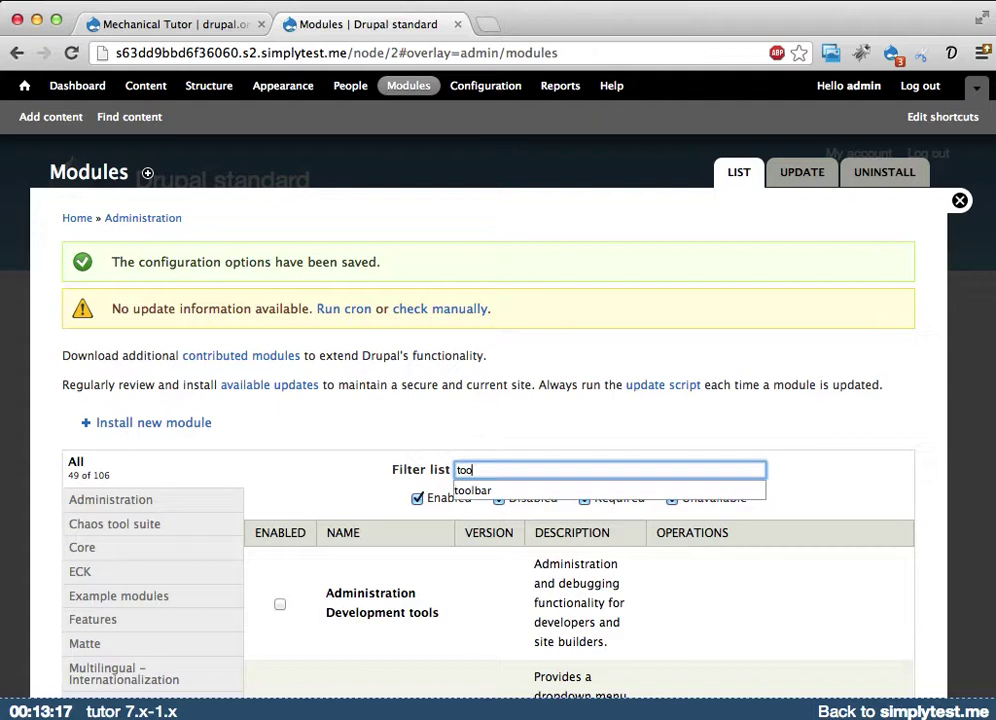
pyautogui.write('lbar')
pyautogui.scroll(-5, 395, 492)
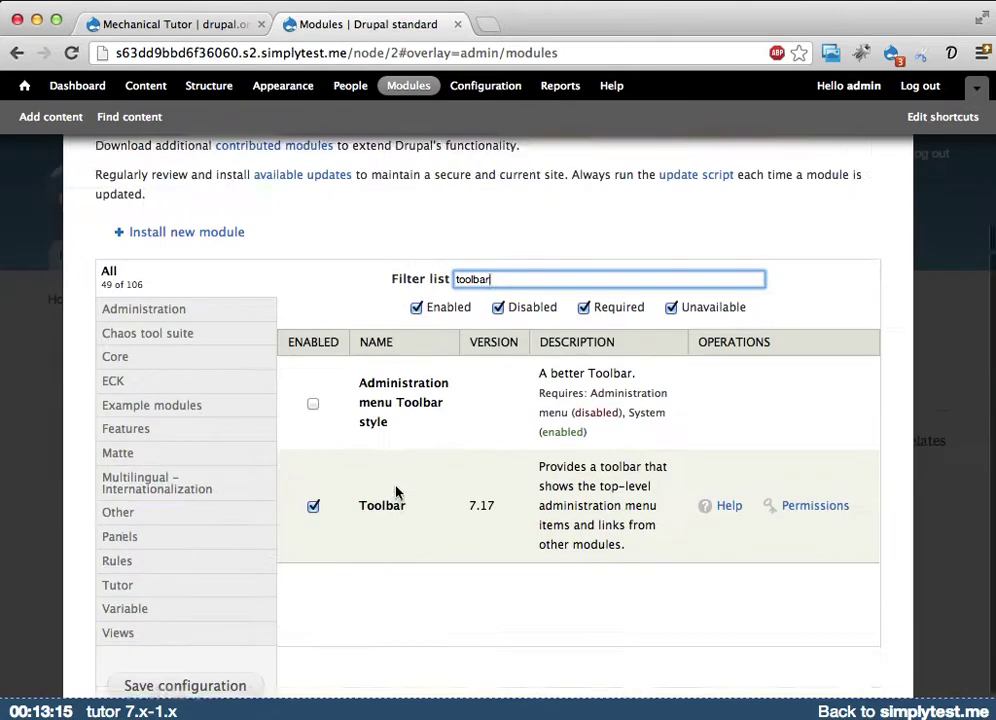
pyautogui.click(313, 363)
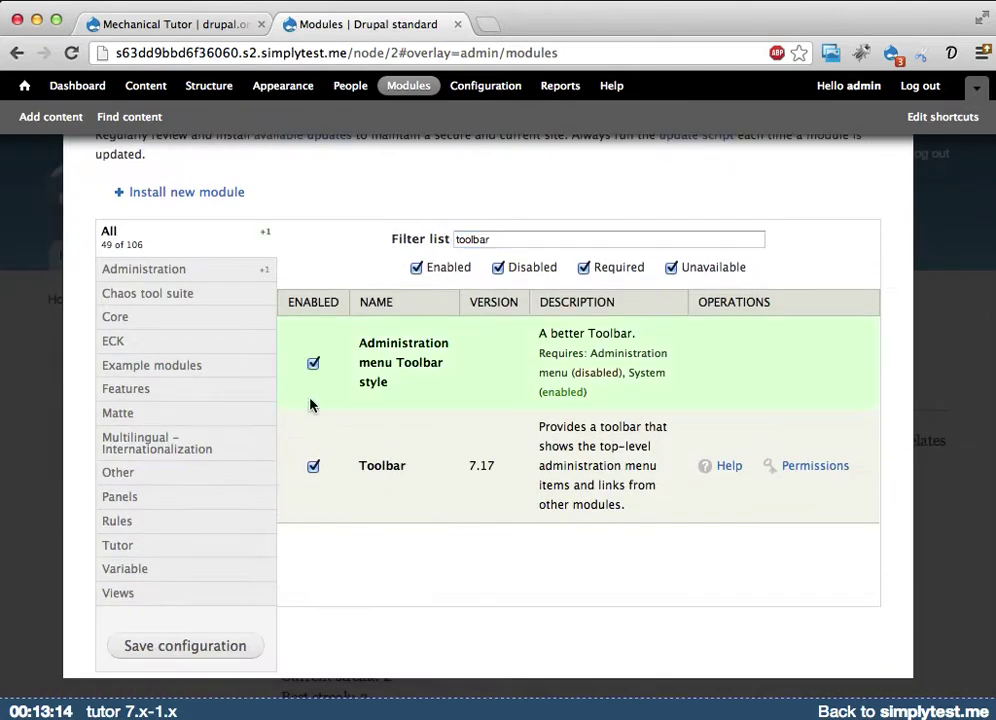
pyautogui.click(313, 466)
pyautogui.click(200, 648)
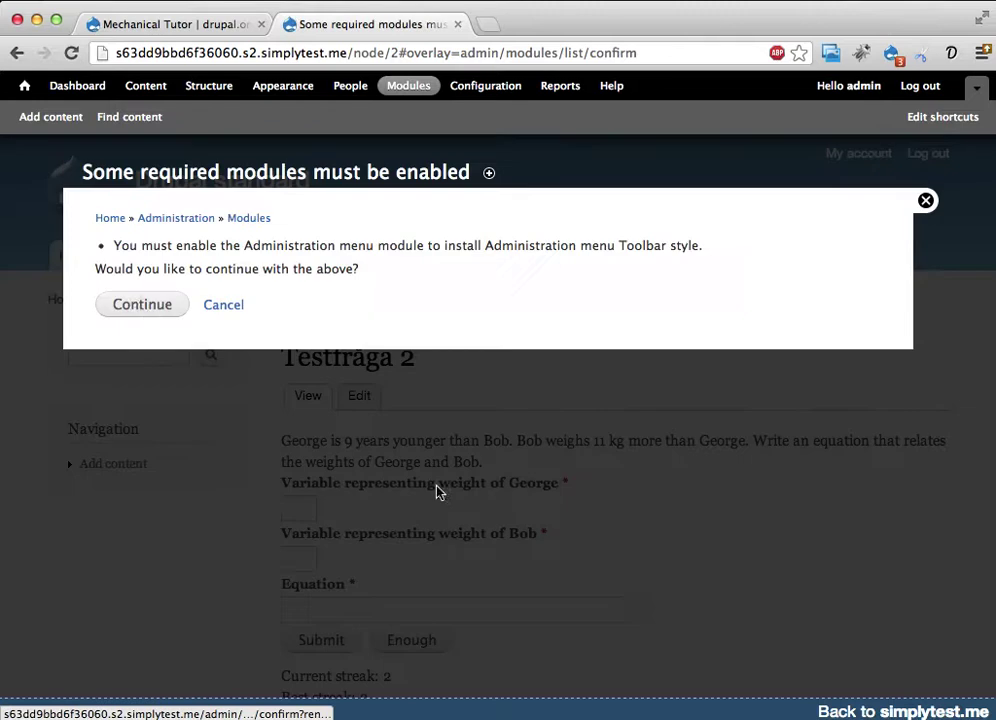
pyautogui.click(134, 305)
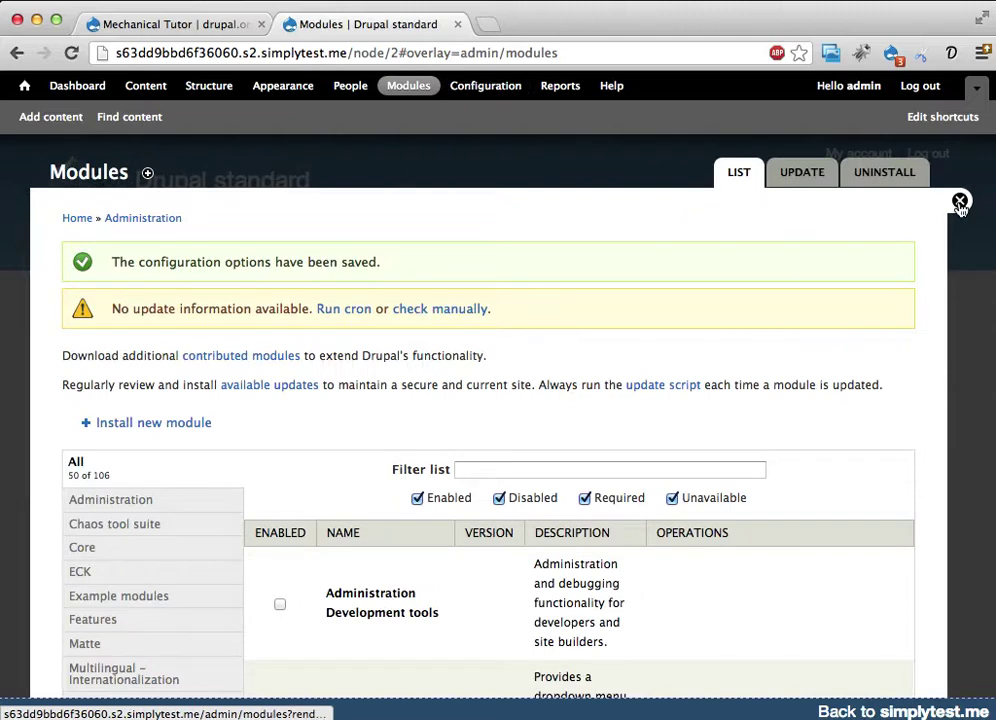
# Filter the module list by "toolbar" to check which toolbar modules are enabled, and close the Modules overlay
pyautogui.click(616, 469)
pyautogui.write('toolbar')
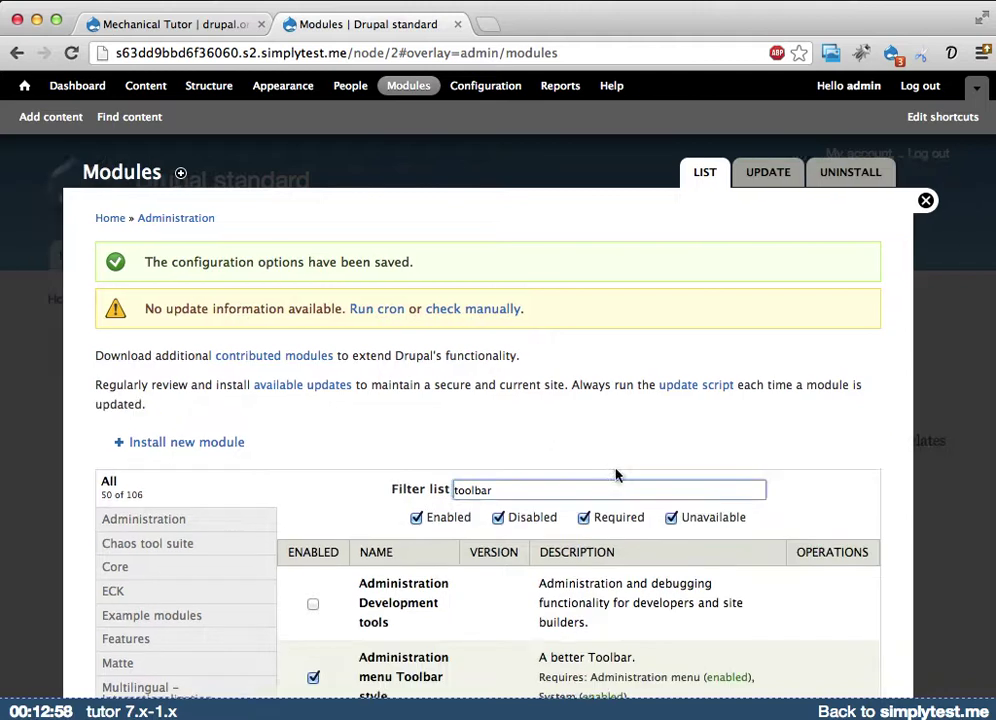
pyautogui.scroll(-3, 618, 470)
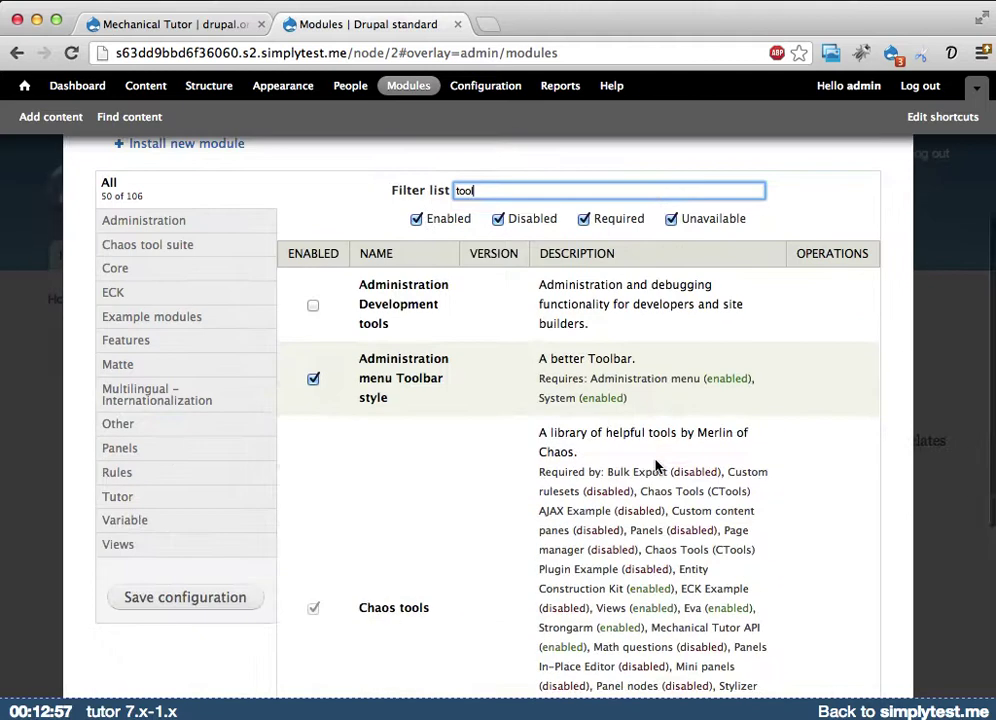
pyautogui.write('bar')
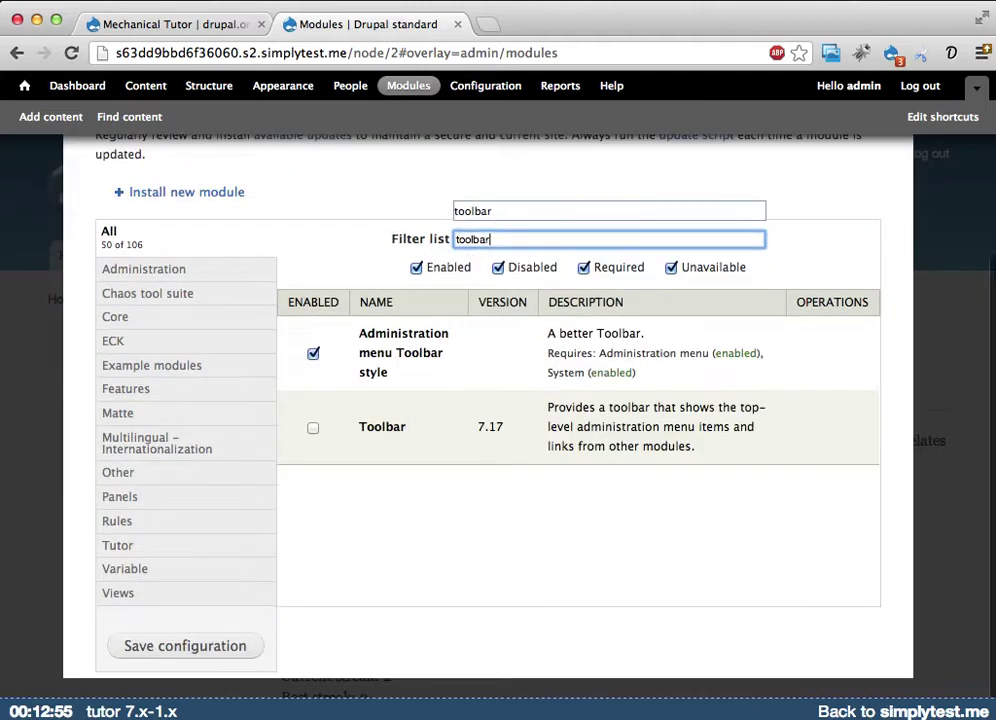
pyautogui.scroll(3, 829, 364)
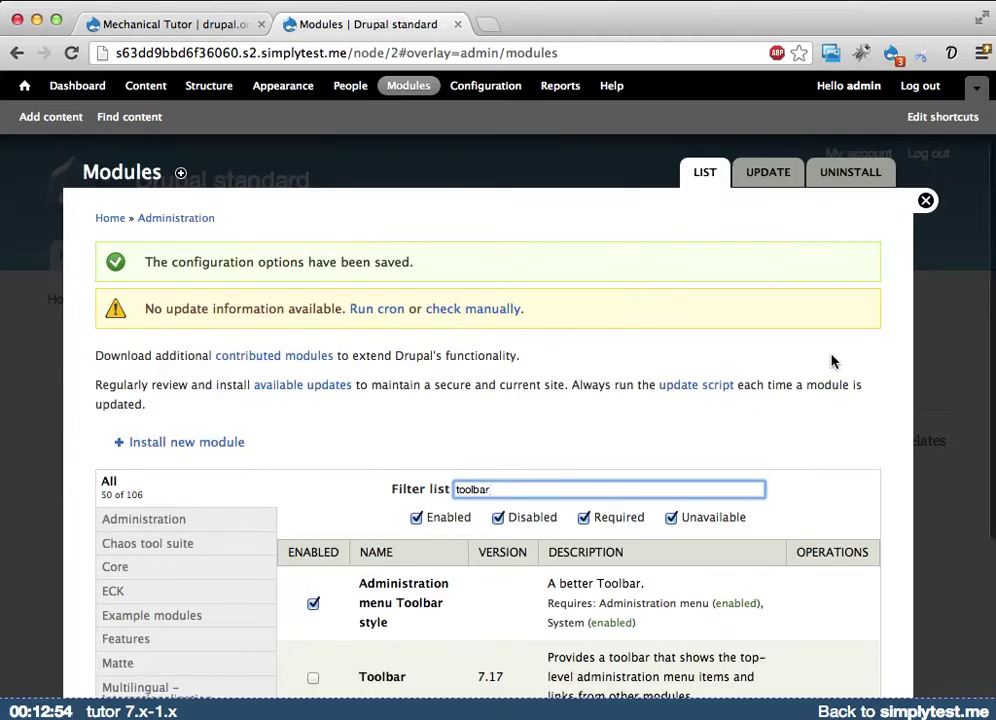
pyautogui.click(926, 200)
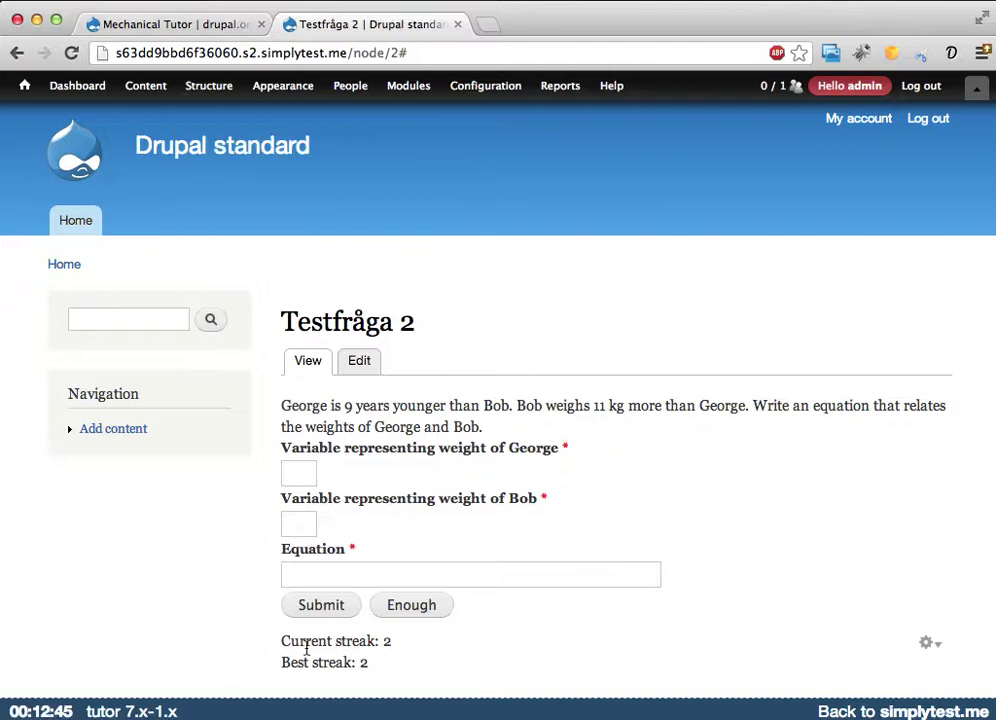
# Open the view behind the current and best streak statistics on the Testfråga 2 page for editing
pyautogui.moveTo(307, 648)
pyautogui.mouseDown()
pyautogui.moveTo(278, 660)
pyautogui.moveTo(292, 667)
pyautogui.mouseUp()
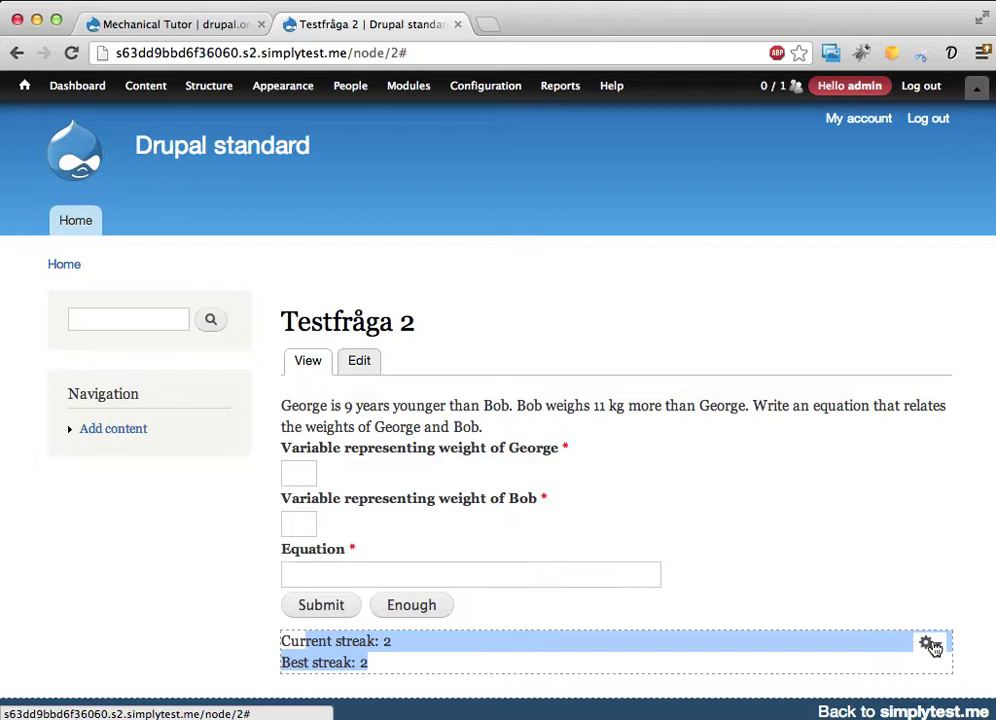
pyautogui.click(927, 643)
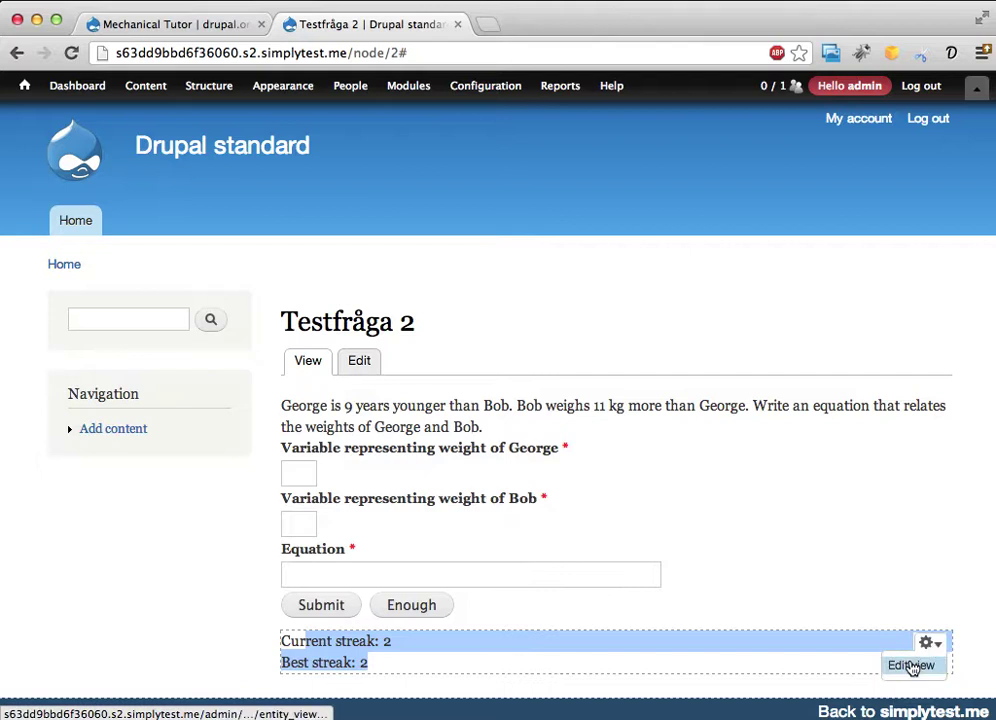
pyautogui.click(911, 666)
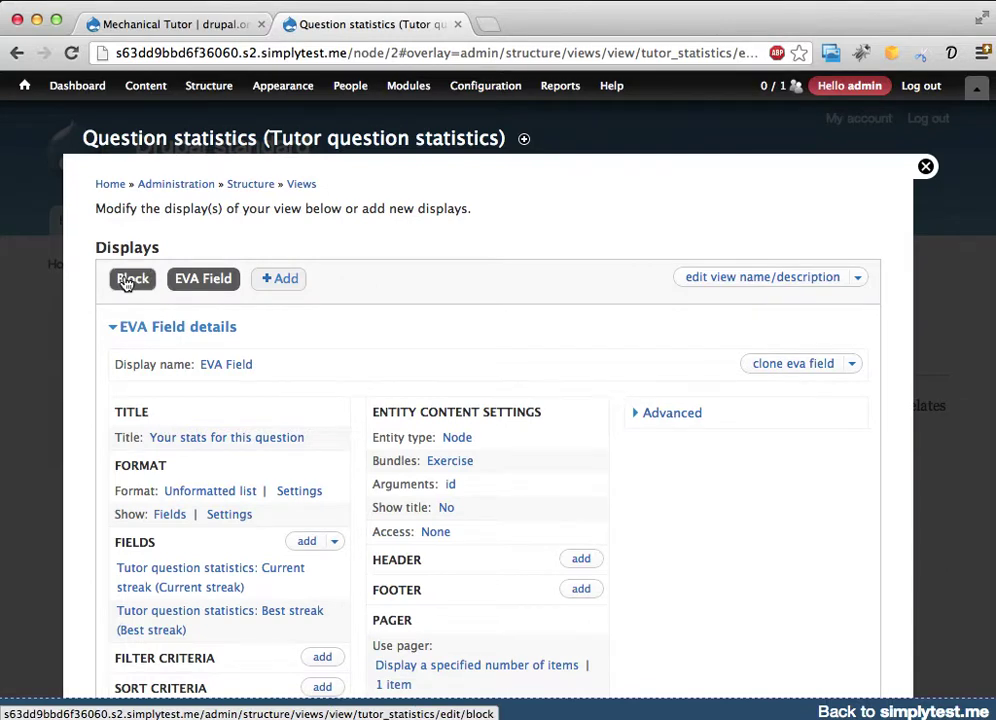
# Expand the advanced settings of the EVA Field display and examine its fields, entity content settings and contextual filters
pyautogui.scroll(-2, 289, 371)
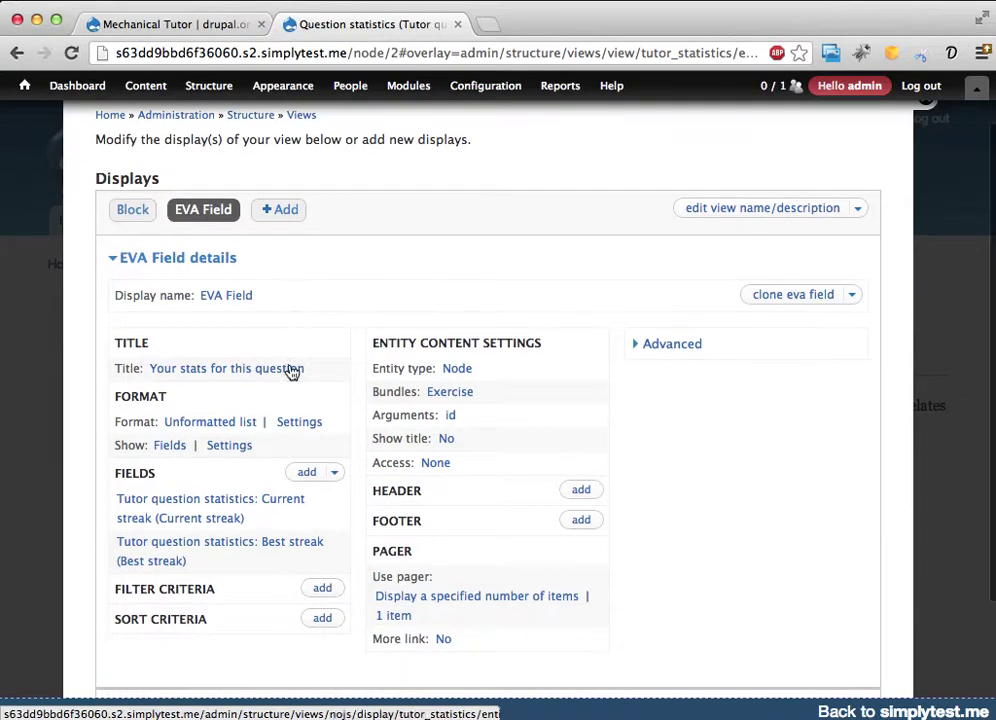
pyautogui.click(686, 346)
pyautogui.scroll(-3, 470, 372)
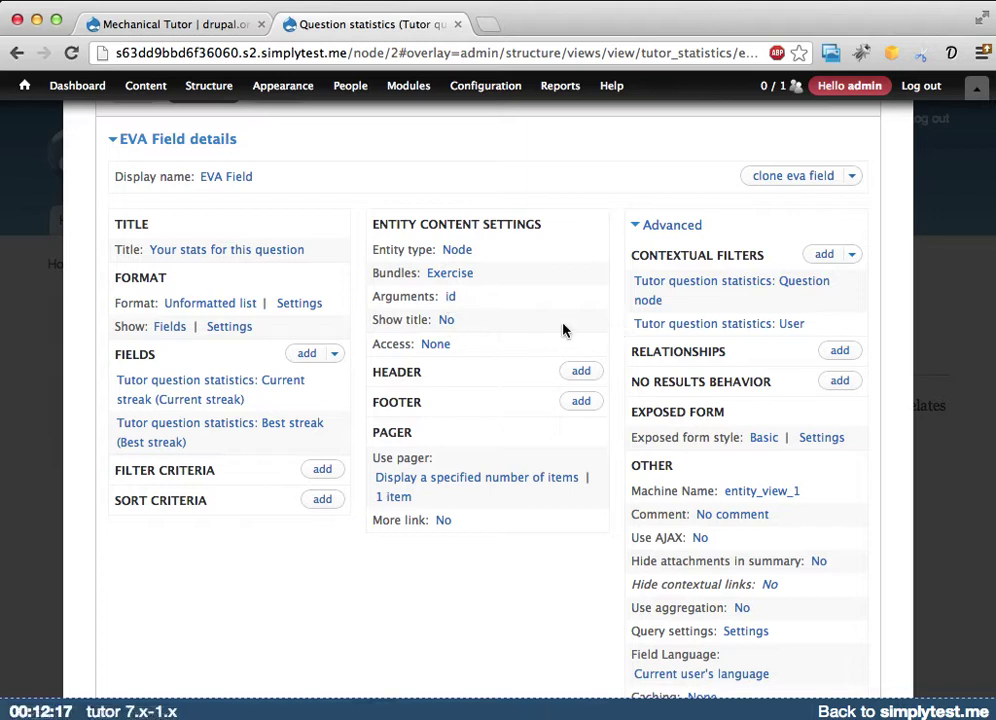
pyautogui.scroll(2, 563, 330)
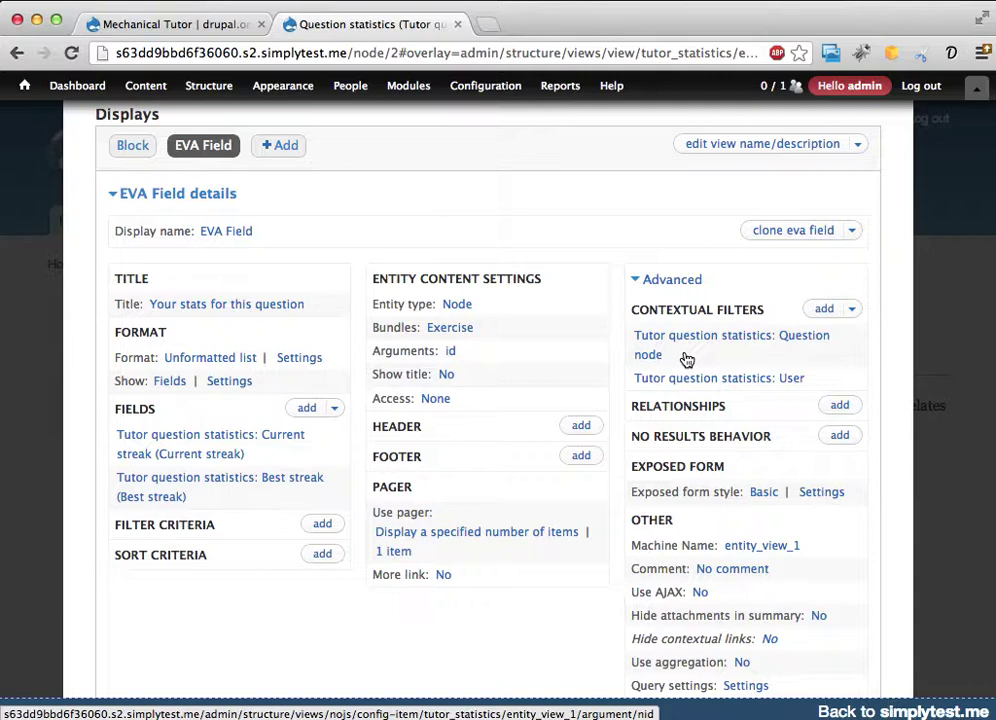
pyautogui.scroll(3, 687, 360)
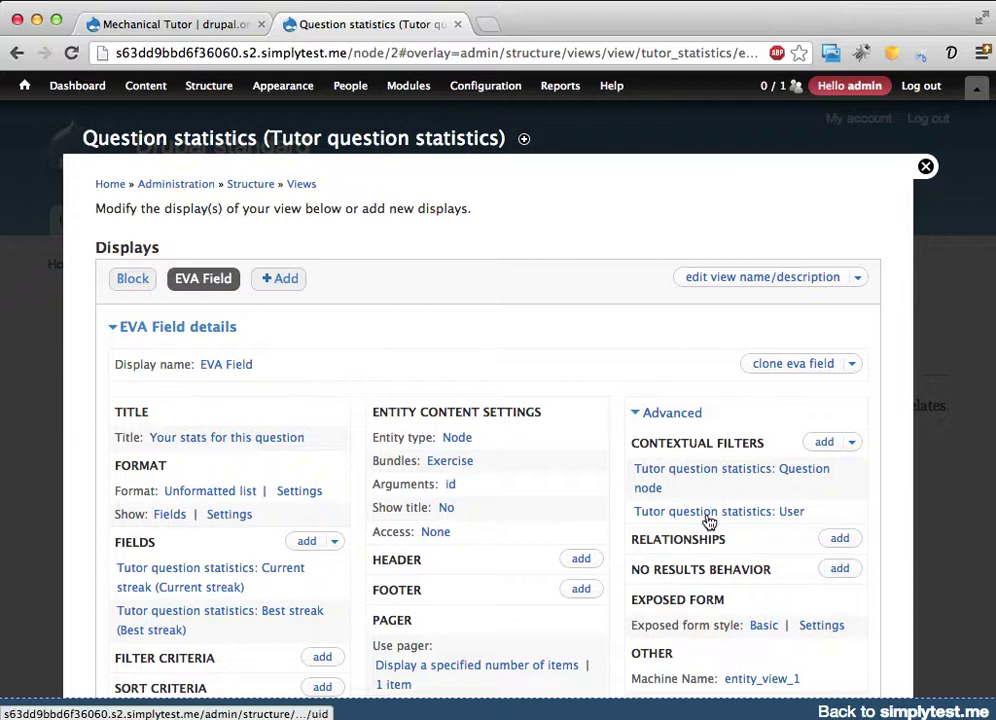
pyautogui.scroll(-4, 736, 521)
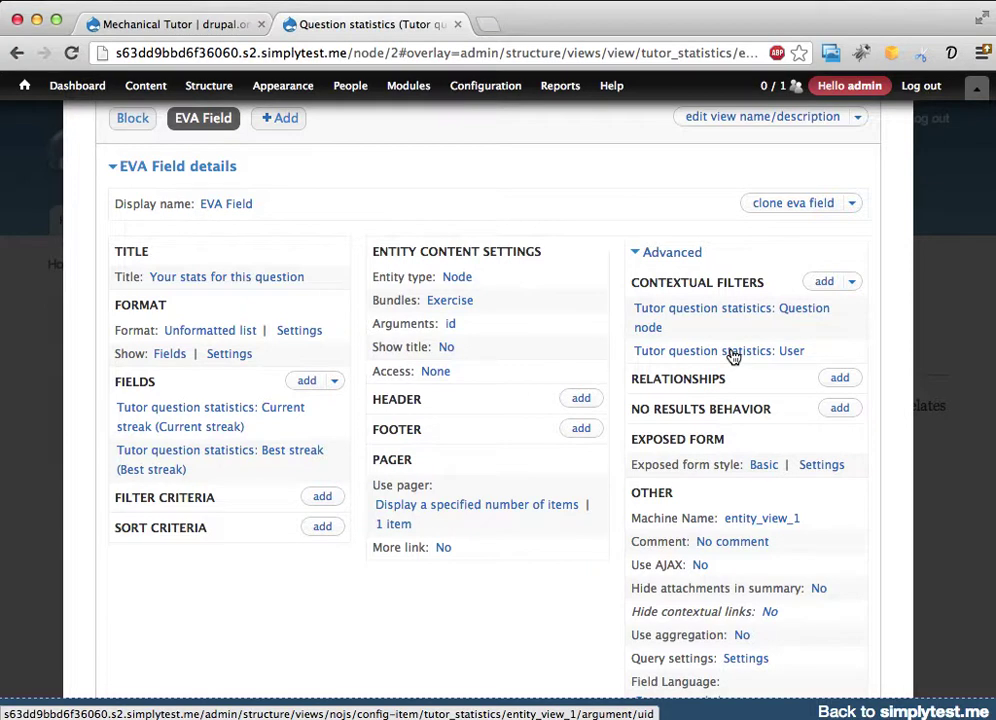
# Inspect the default value settings of the User contextual filter, cancel its configuration and close the view editor
pyautogui.click(797, 352)
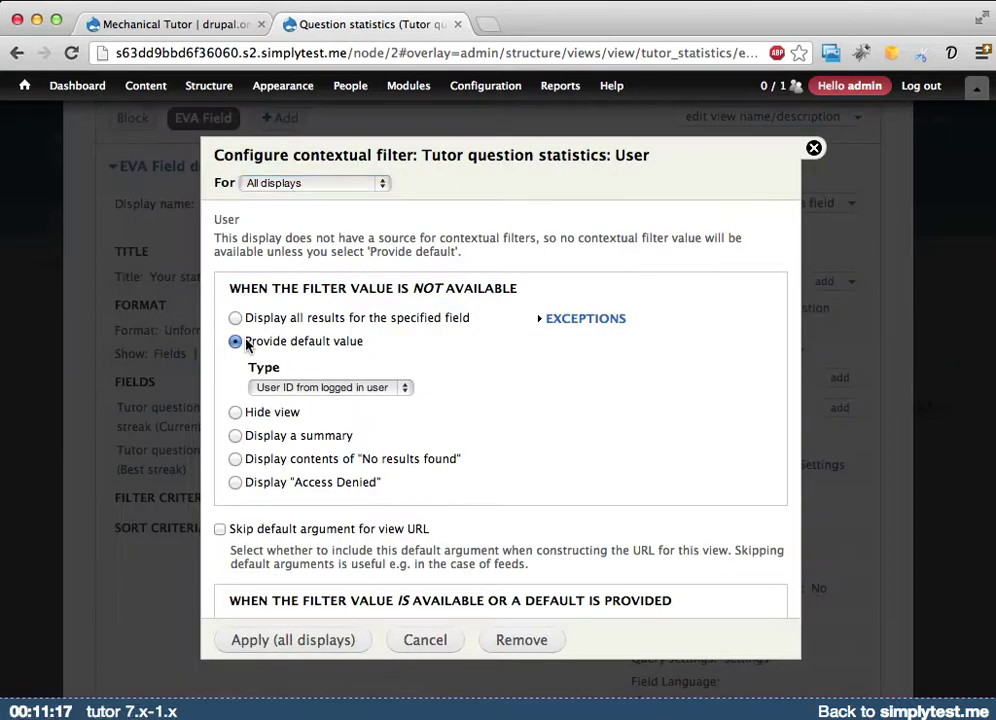
pyautogui.moveTo(244, 341); pyautogui.dragTo(372, 344)
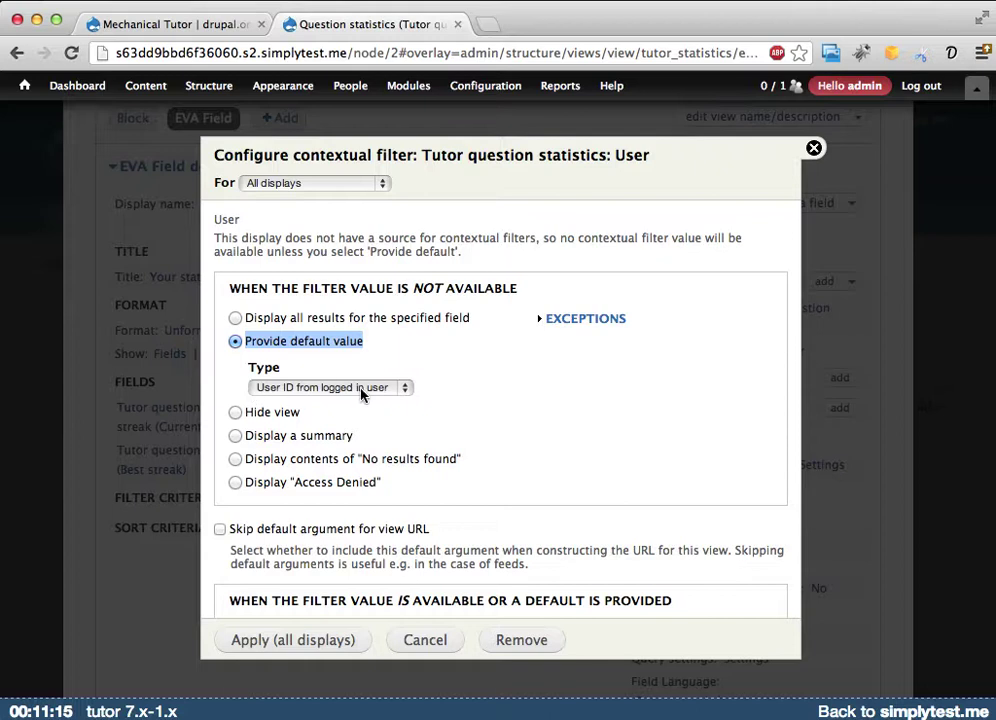
pyautogui.click(422, 640)
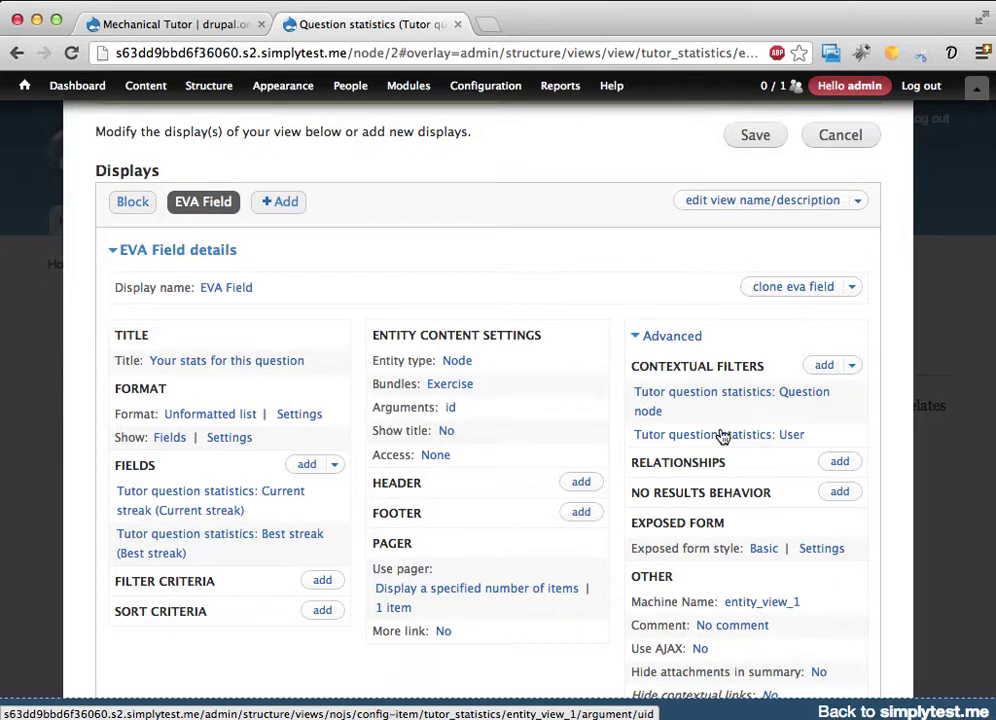
pyautogui.scroll(3, 816, 288)
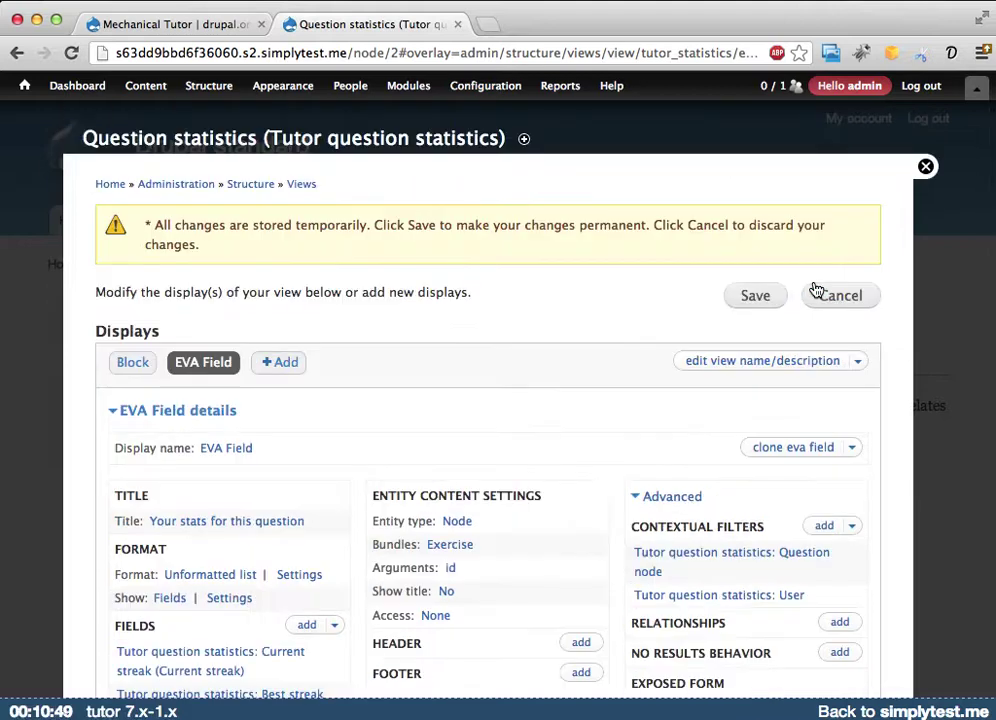
pyautogui.click(927, 167)
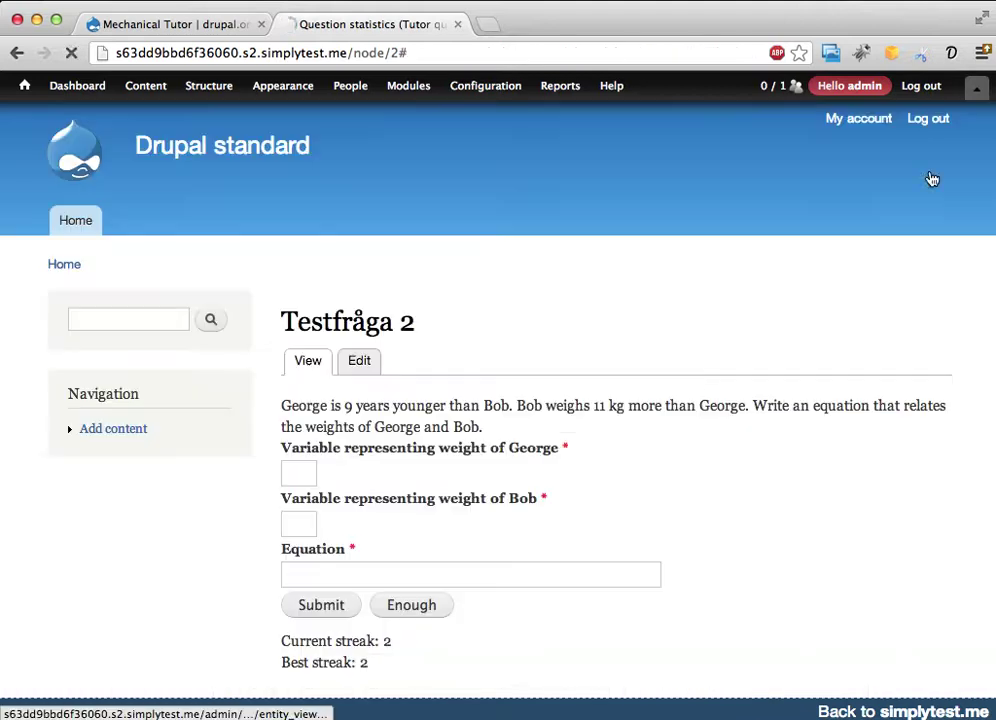
# Open the Rules configuration under Workflow and review the list of active reaction rules
pyautogui.moveTo(487, 90)
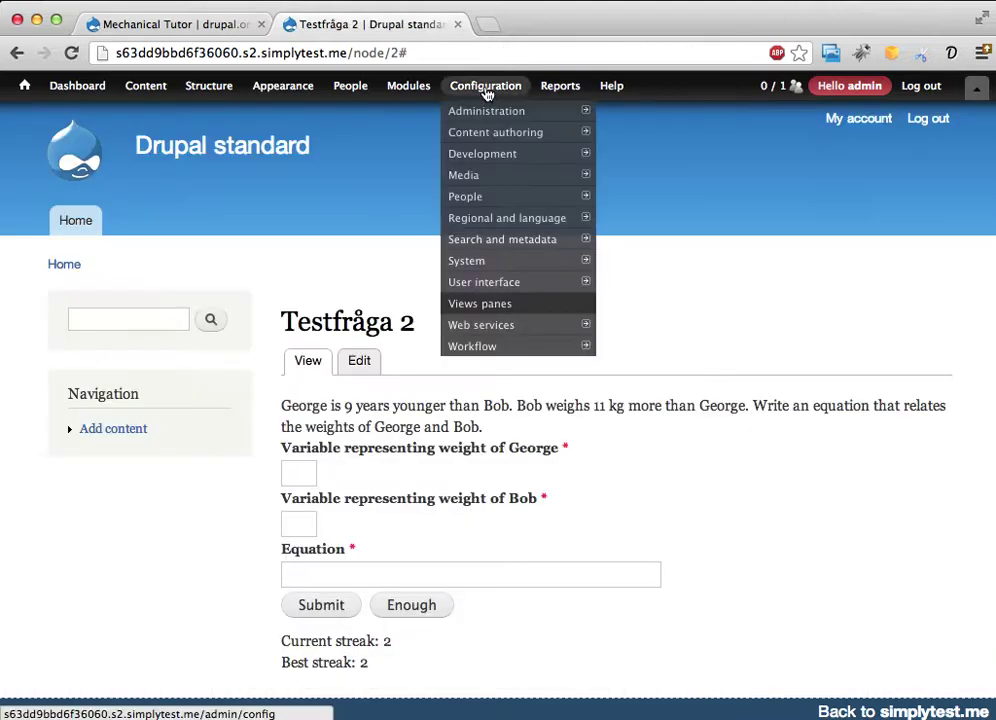
pyautogui.moveTo(486, 350)
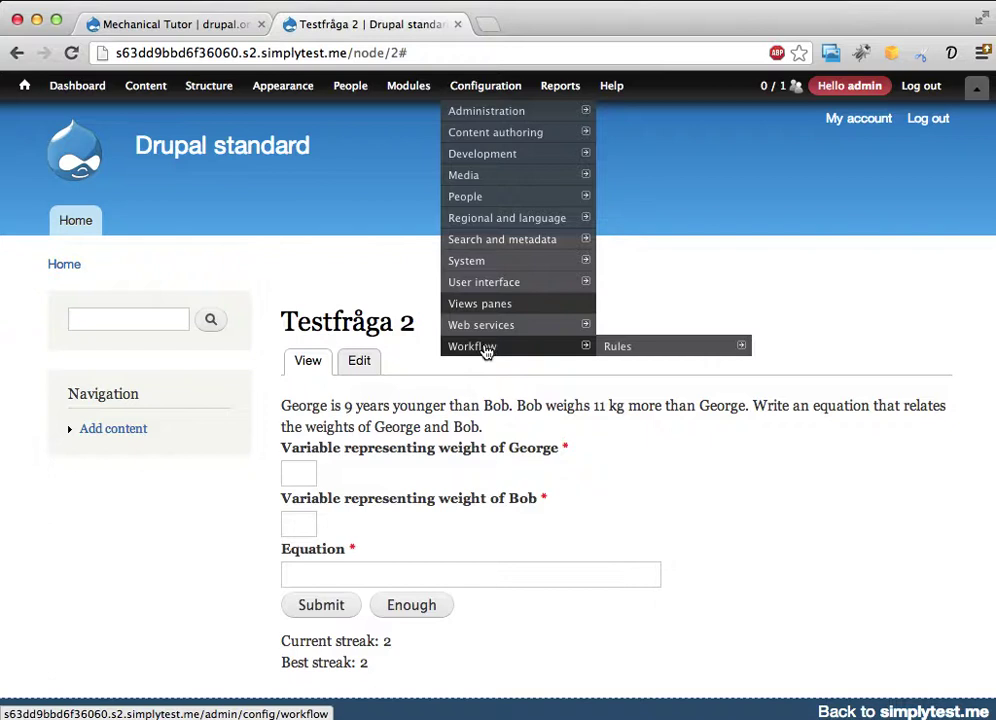
pyautogui.click(645, 350)
pyautogui.moveTo(785, 363)
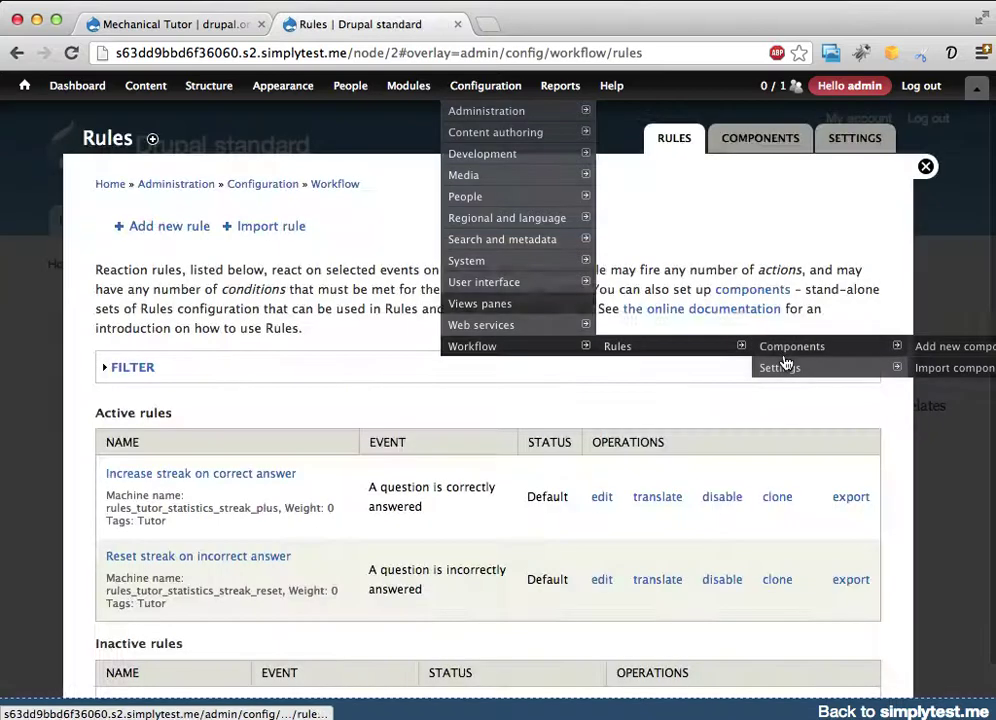
pyautogui.scroll(-2, 489, 524)
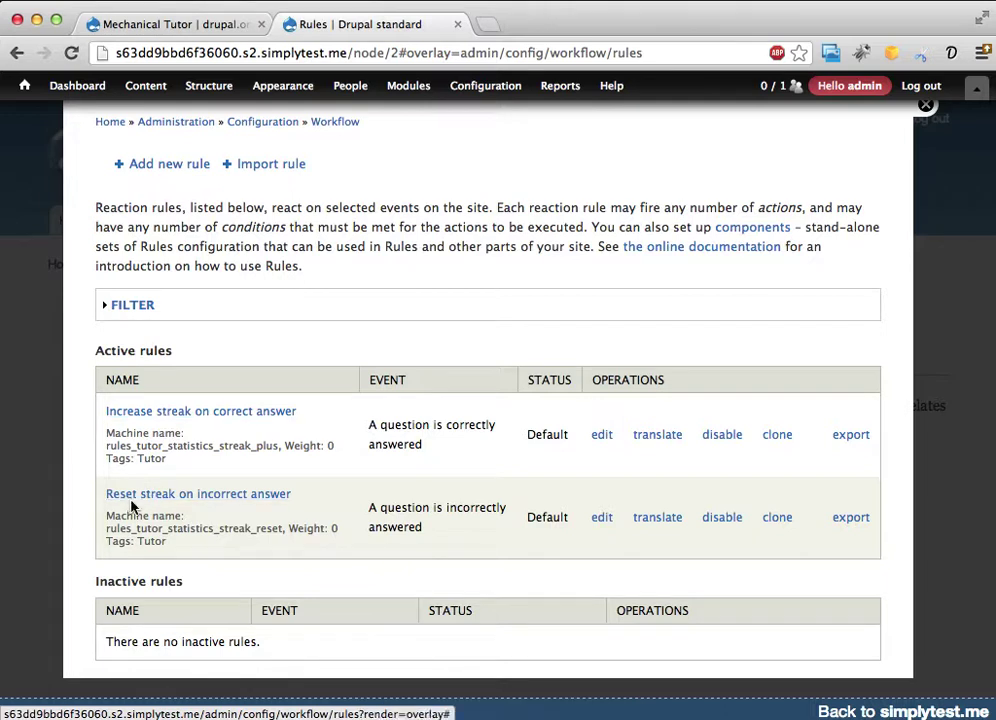
# Open the "Reset streak on incorrect answer" rule and examine its event, entity type condition and action parameters
pyautogui.click(185, 500)
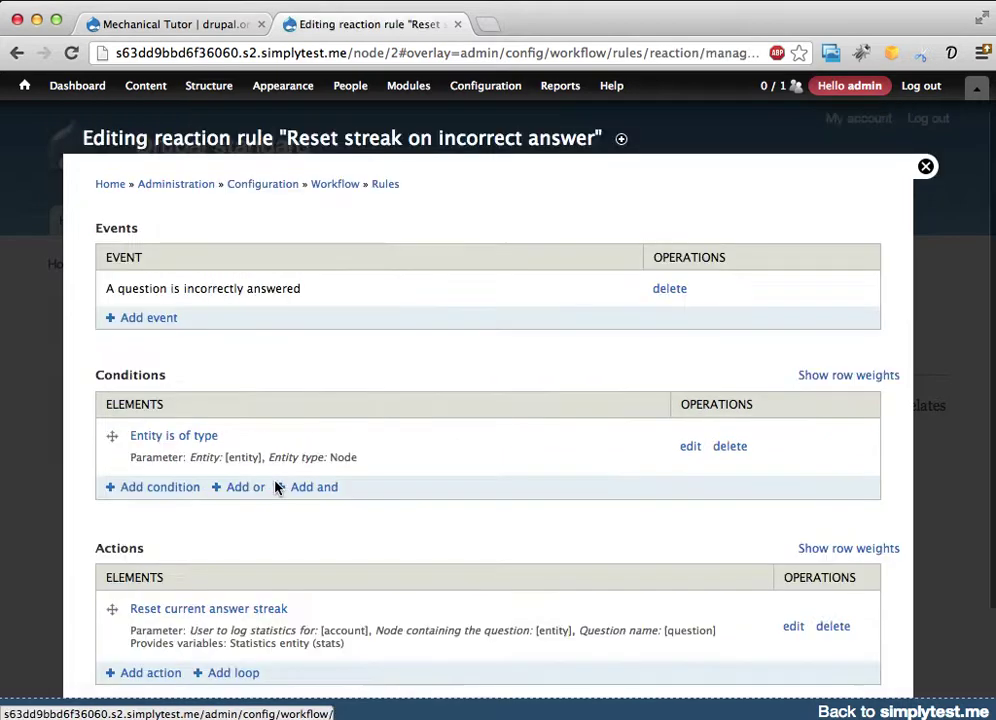
pyautogui.scroll(-2, 415, 427)
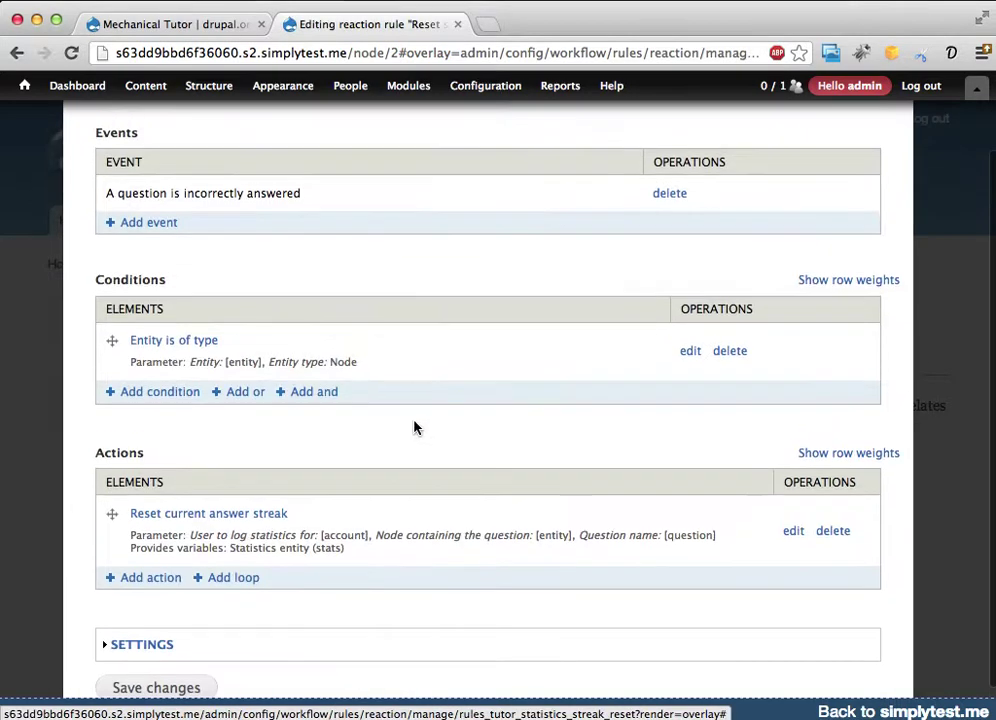
pyautogui.moveTo(114, 193); pyautogui.dragTo(298, 193)
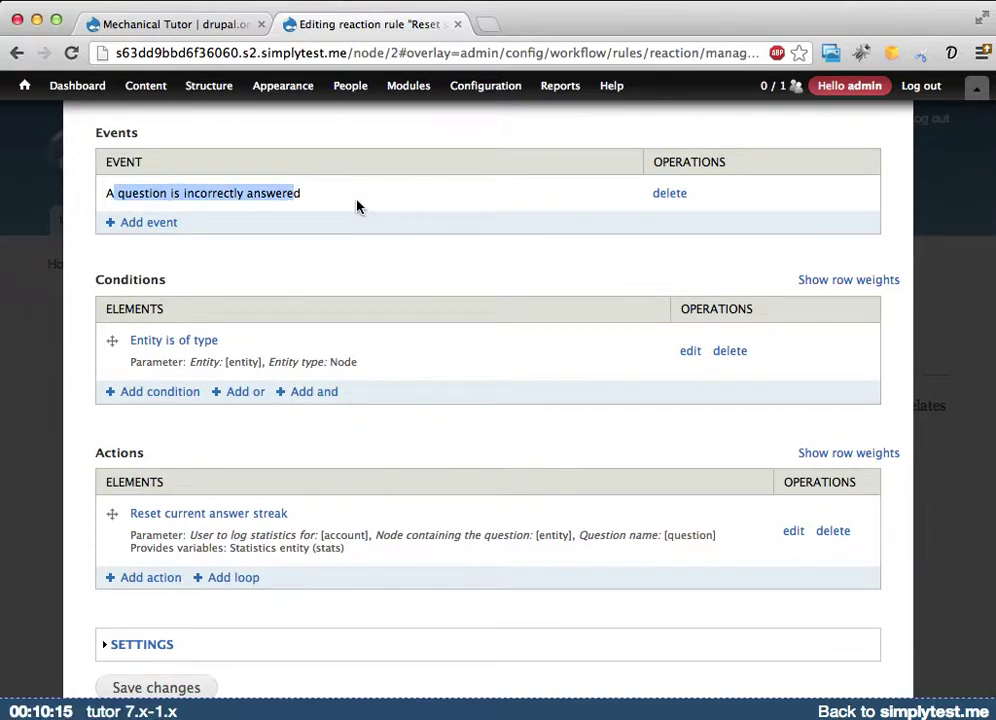
pyautogui.scroll(1, 358, 207)
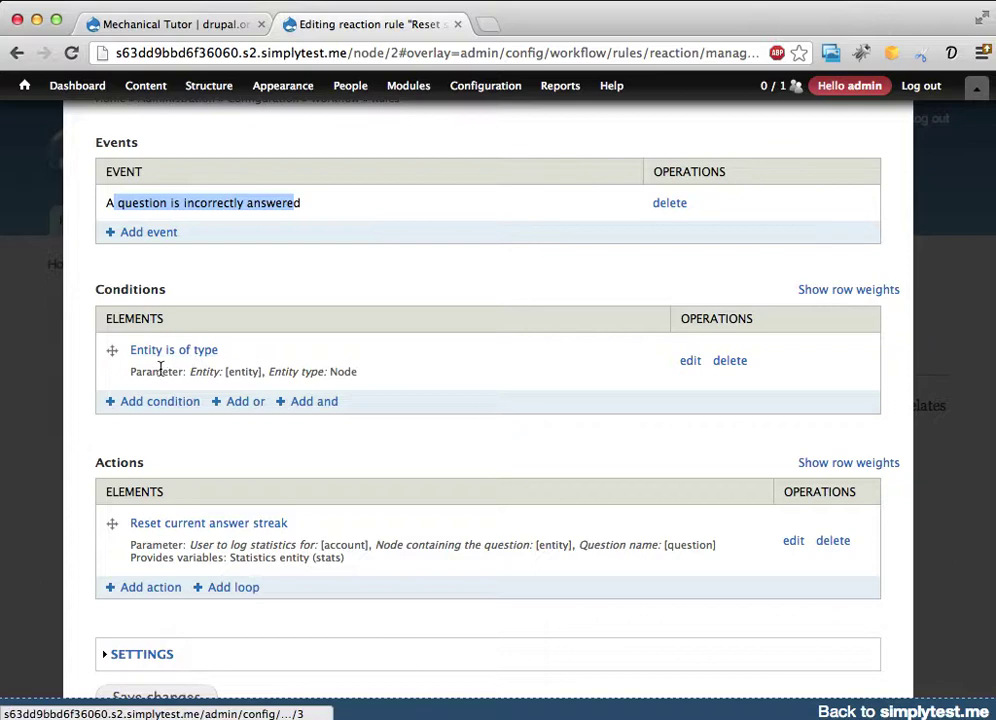
pyautogui.moveTo(162, 371); pyautogui.dragTo(353, 371)
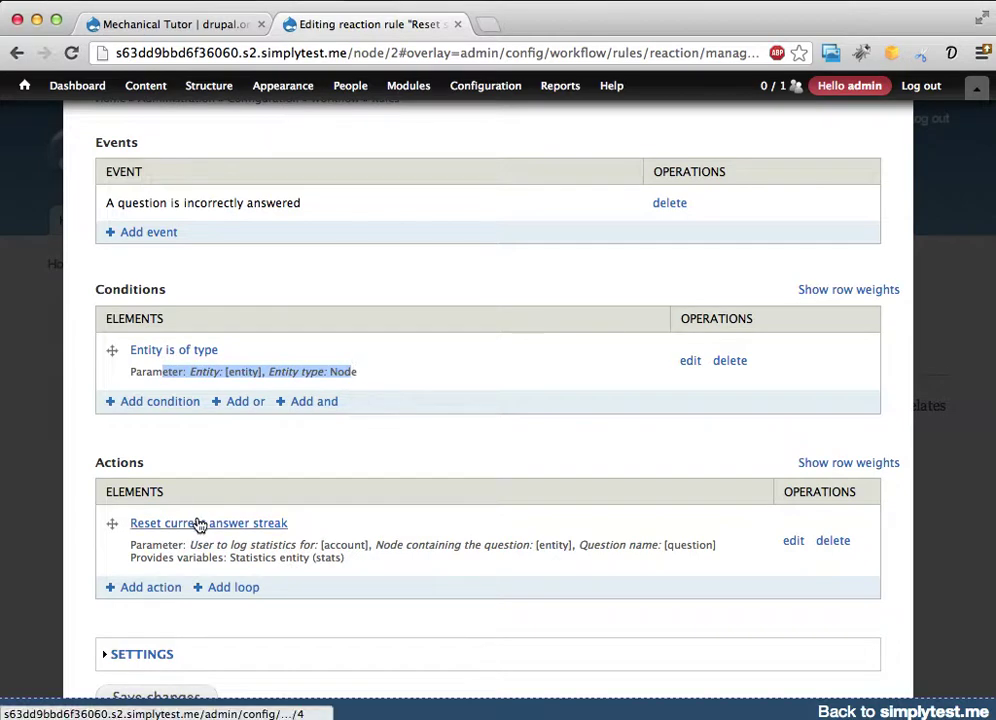
pyautogui.scroll(-1, 302, 517)
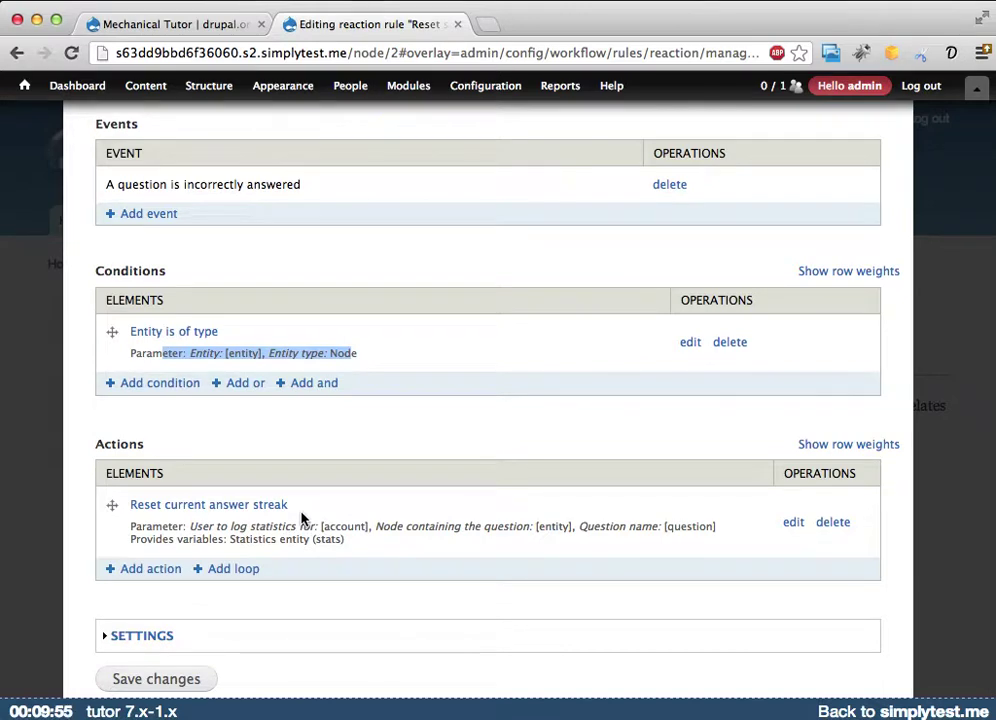
pyautogui.click(142, 524)
pyautogui.moveTo(142, 524); pyautogui.dragTo(331, 540)
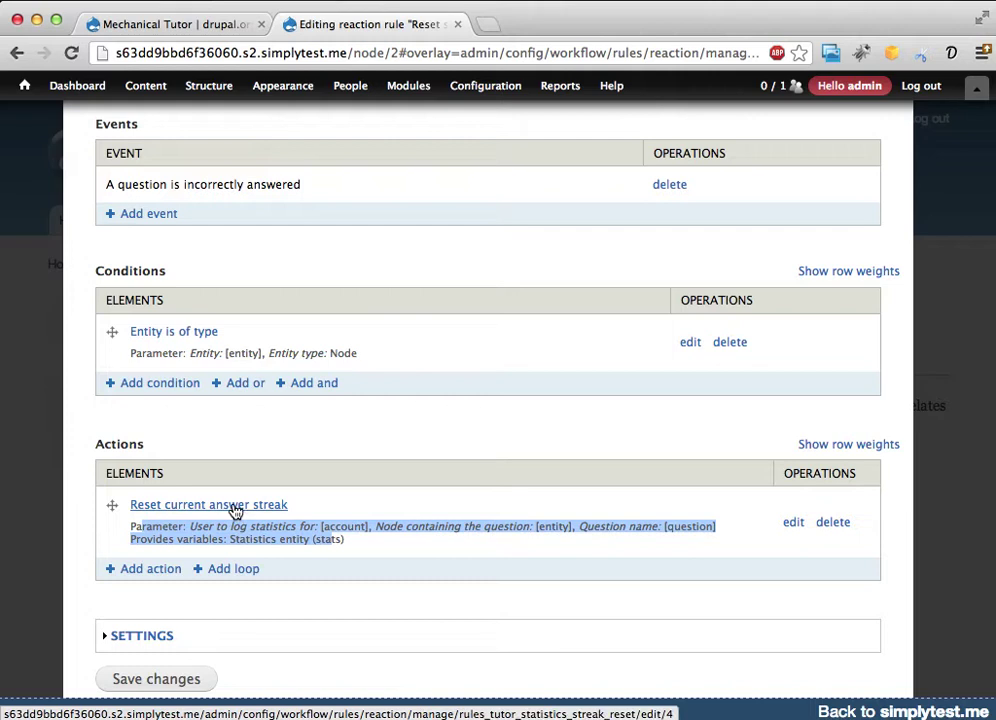
pyautogui.scroll(3, 422, 531)
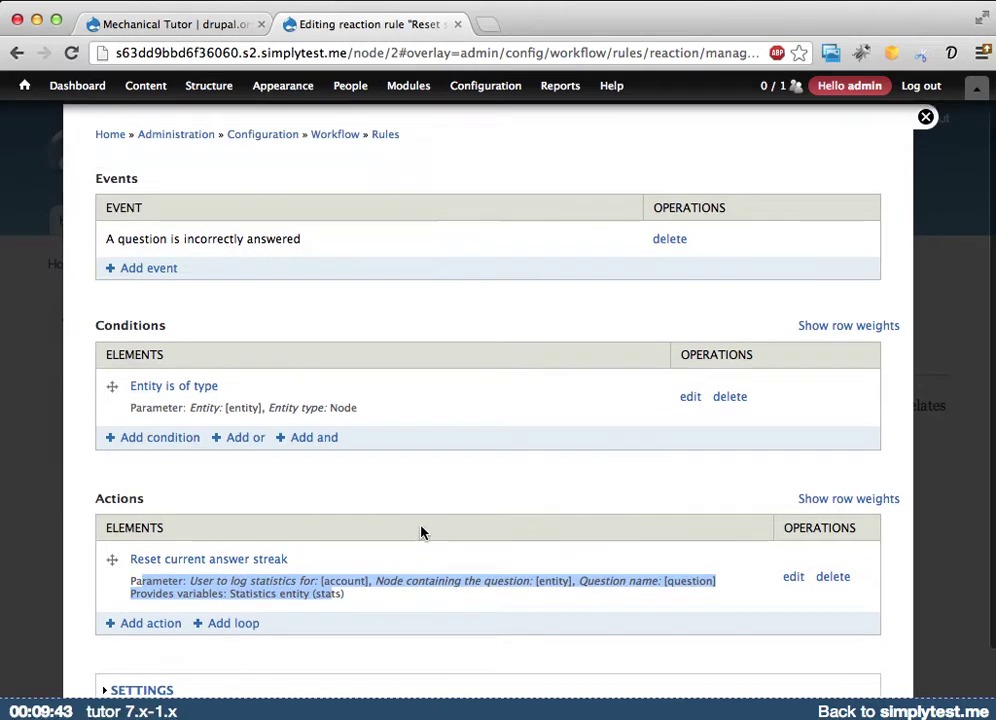
# Return to the rules list, examine the "Increase streak on correct answer" rule and close the overlay
pyautogui.click(386, 186)
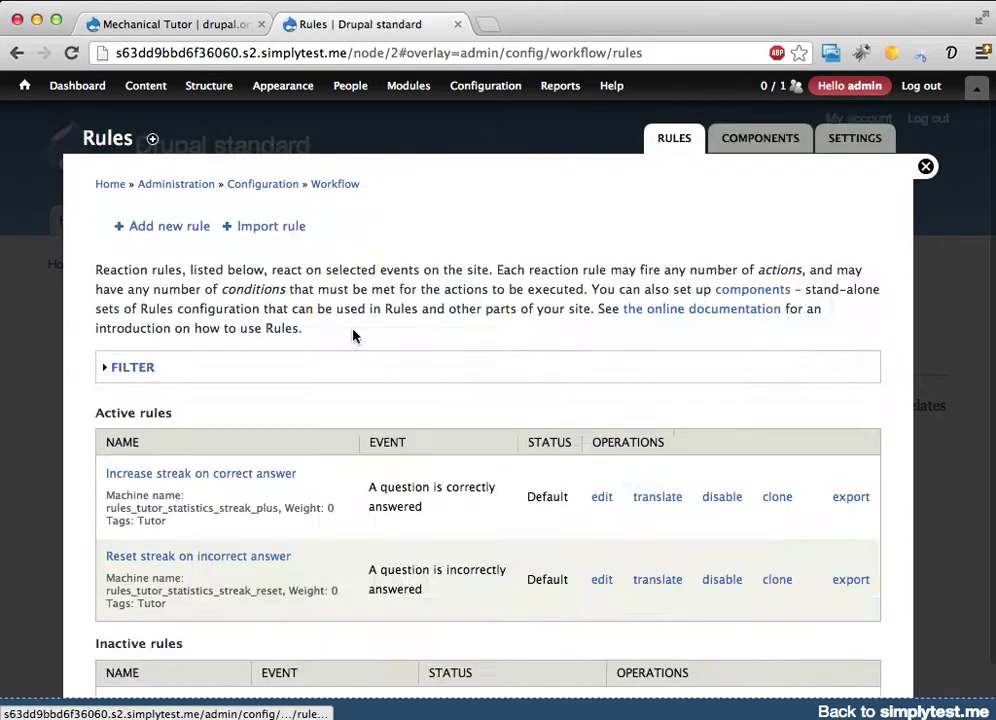
pyautogui.click(191, 473)
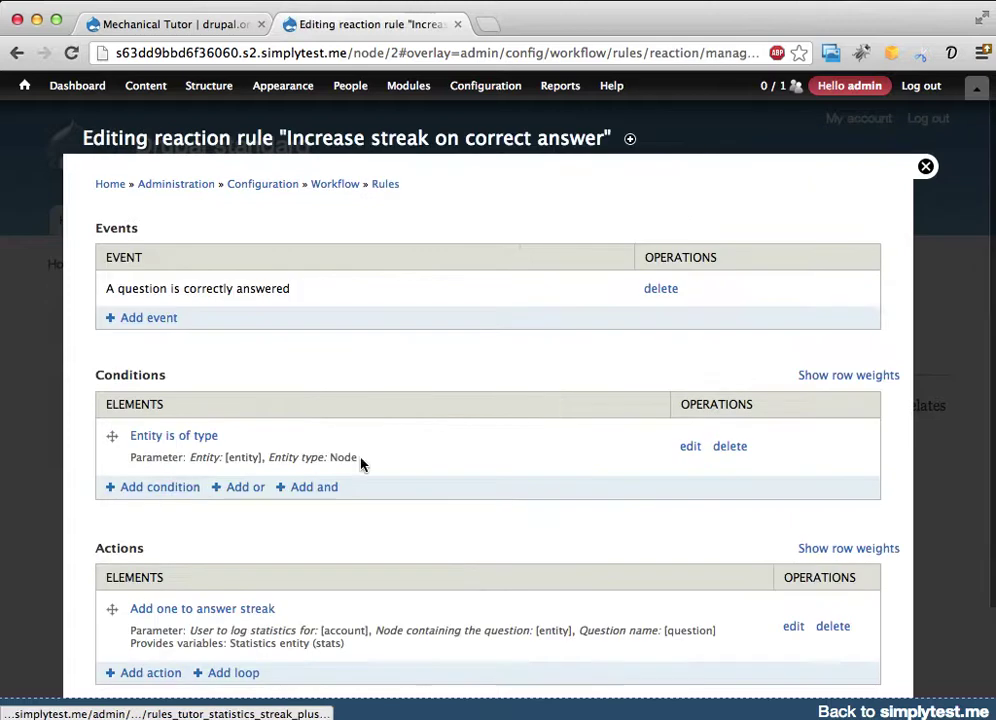
pyautogui.scroll(-2, 365, 463)
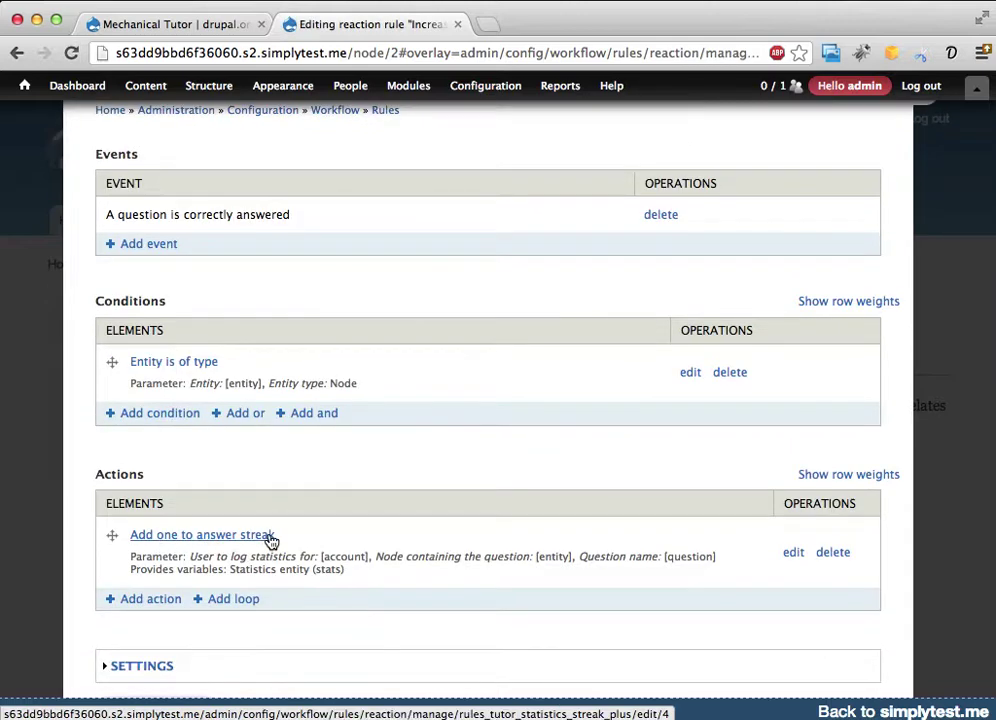
pyautogui.scroll(-1, 270, 540)
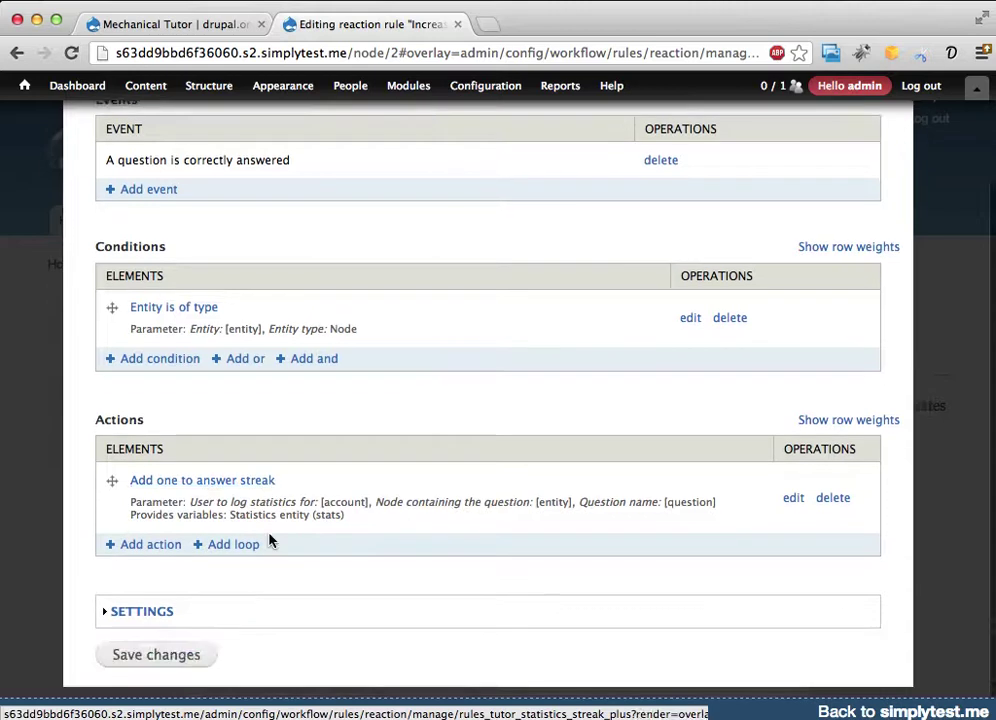
pyautogui.scroll(3, 270, 540)
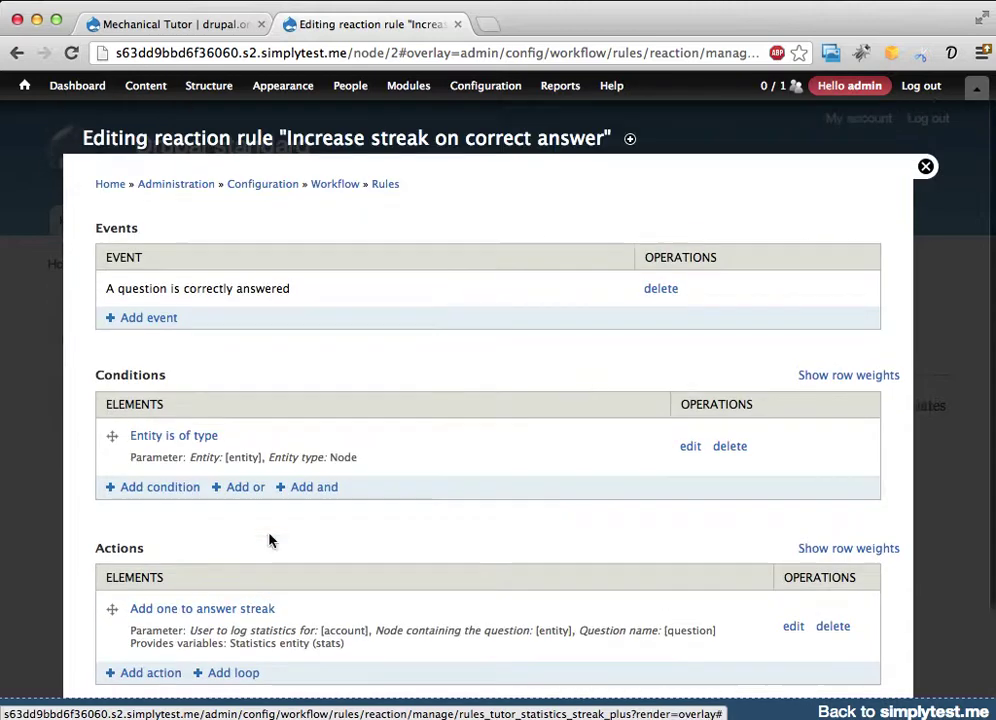
pyautogui.click(926, 168)
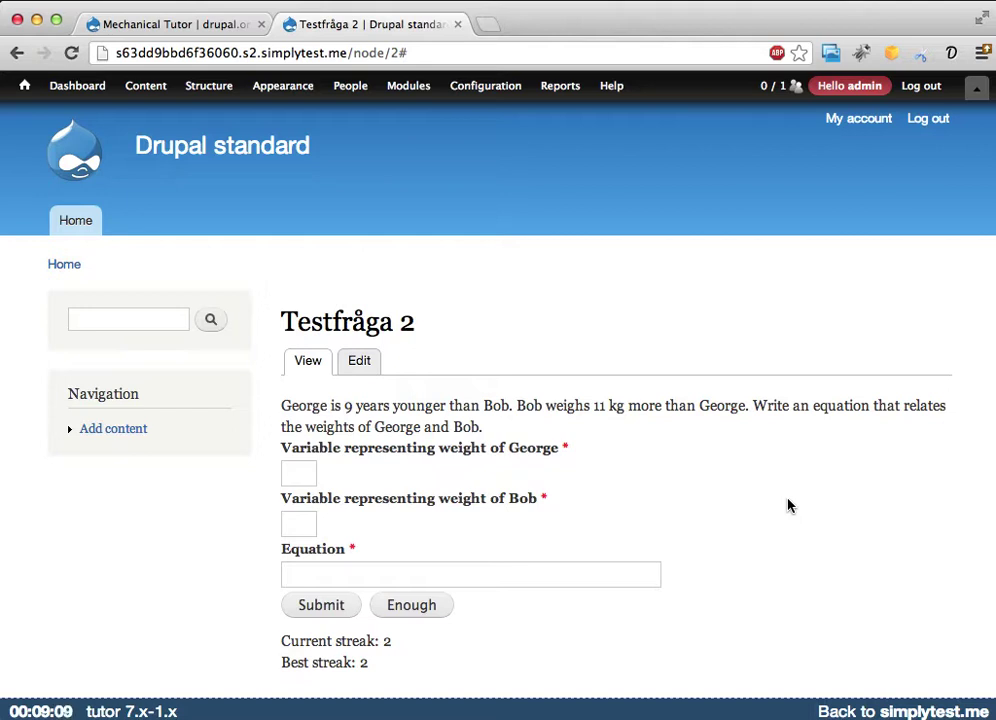
# Switch to the Mechanical Tutor project page on drupal.org and look through its module description
pyautogui.click(203, 28)
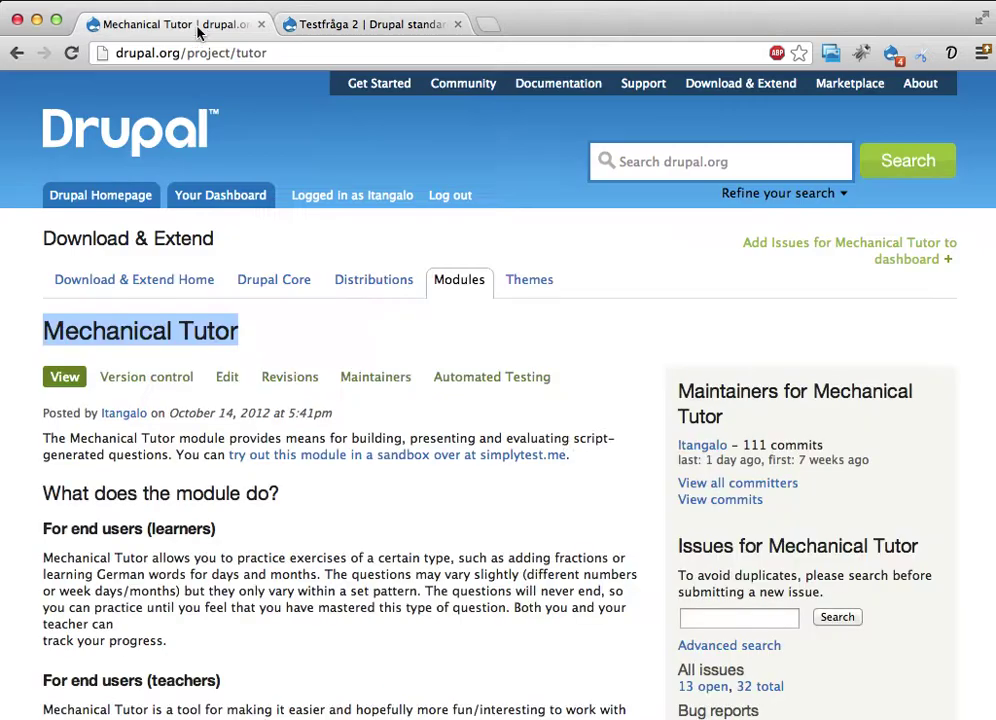
pyautogui.click(565, 441)
pyautogui.scroll(-5, 594, 422)
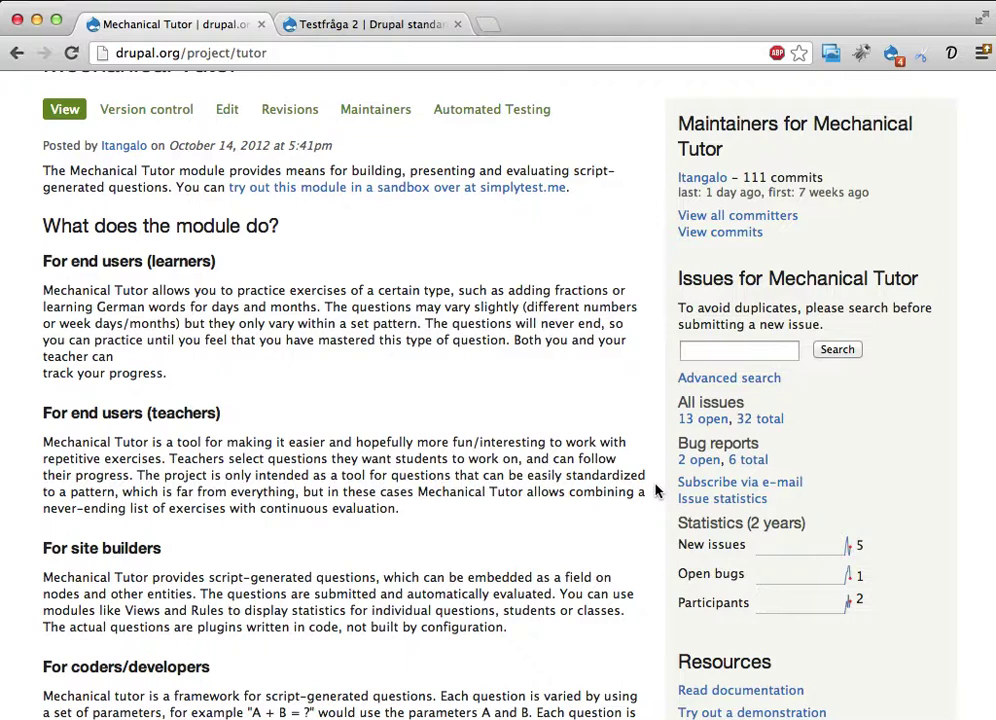
pyautogui.scroll(5, 500, 471)
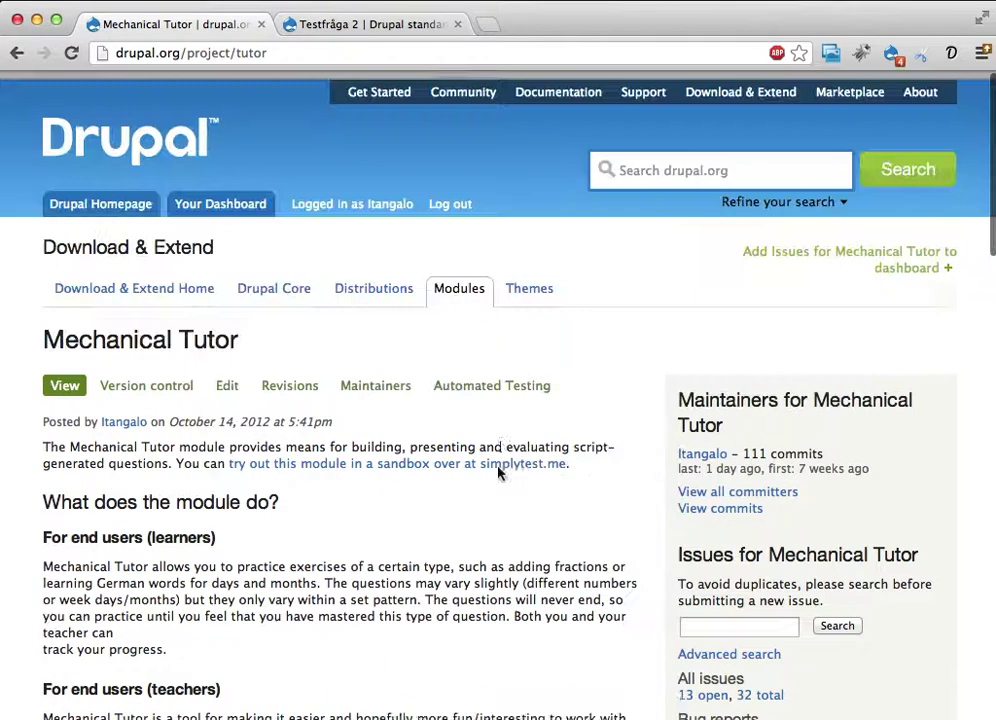